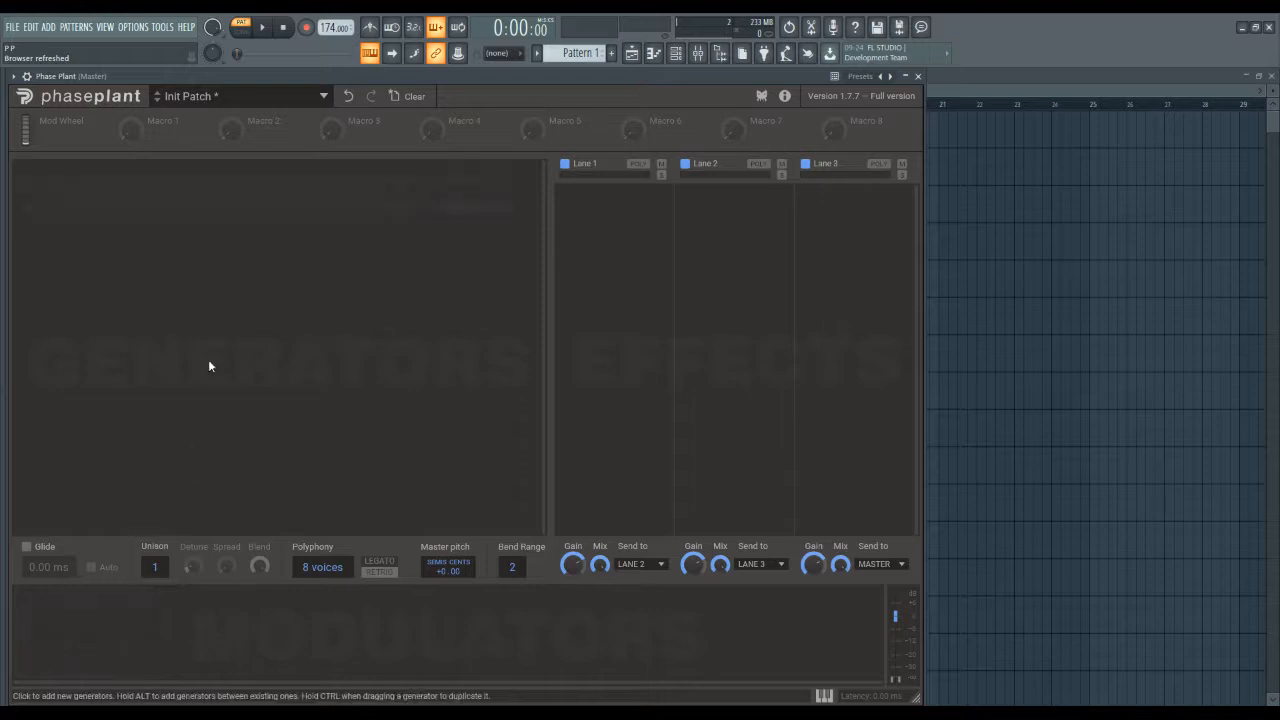
Add an Analog generator to the empty patch and remove its group, doing this twice.
{"action": "left_click", "coordinate": [215, 212]}
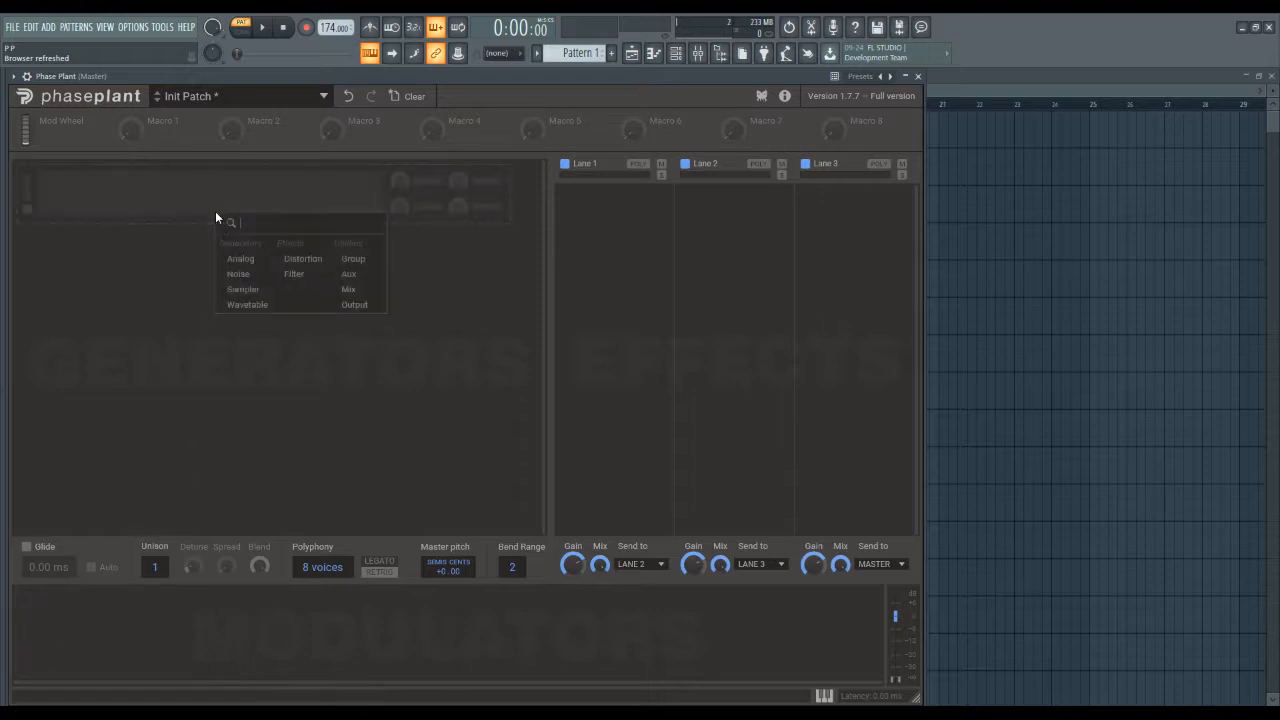
{"action": "left_click", "coordinate": [240, 260]}
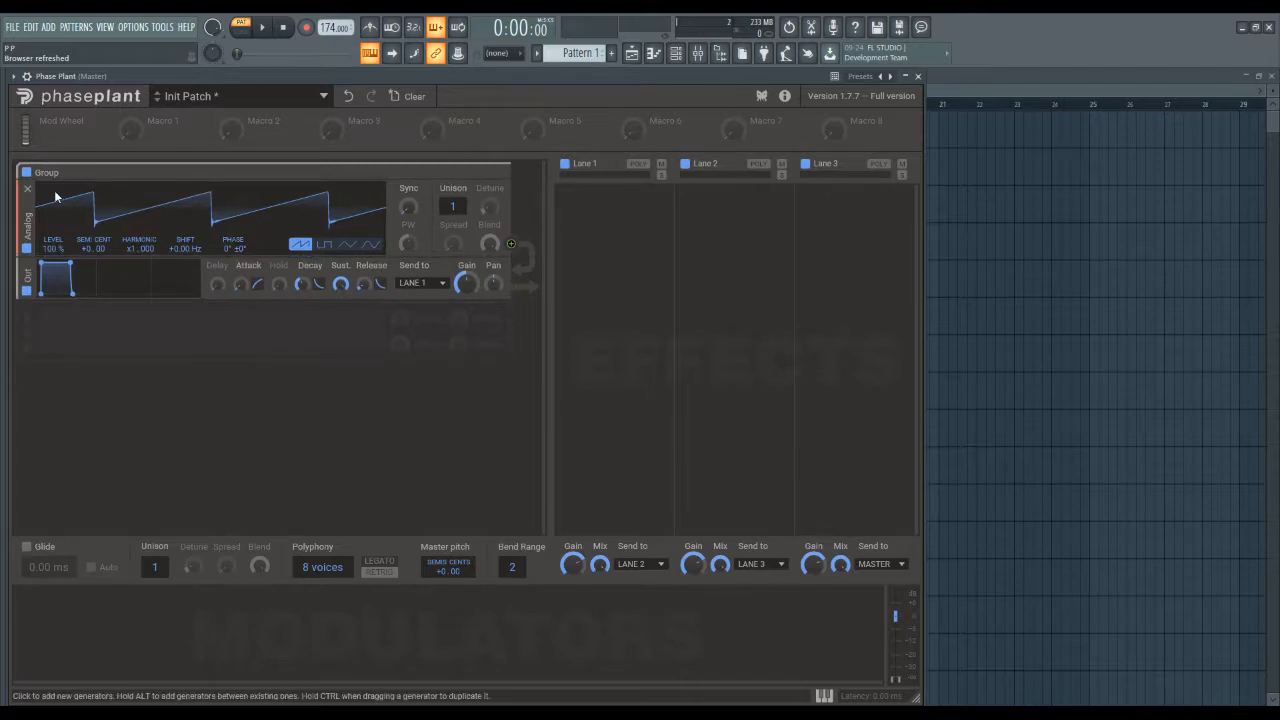
{"action": "left_click", "coordinate": [501, 172]}
{"action": "left_click", "coordinate": [280, 200]}
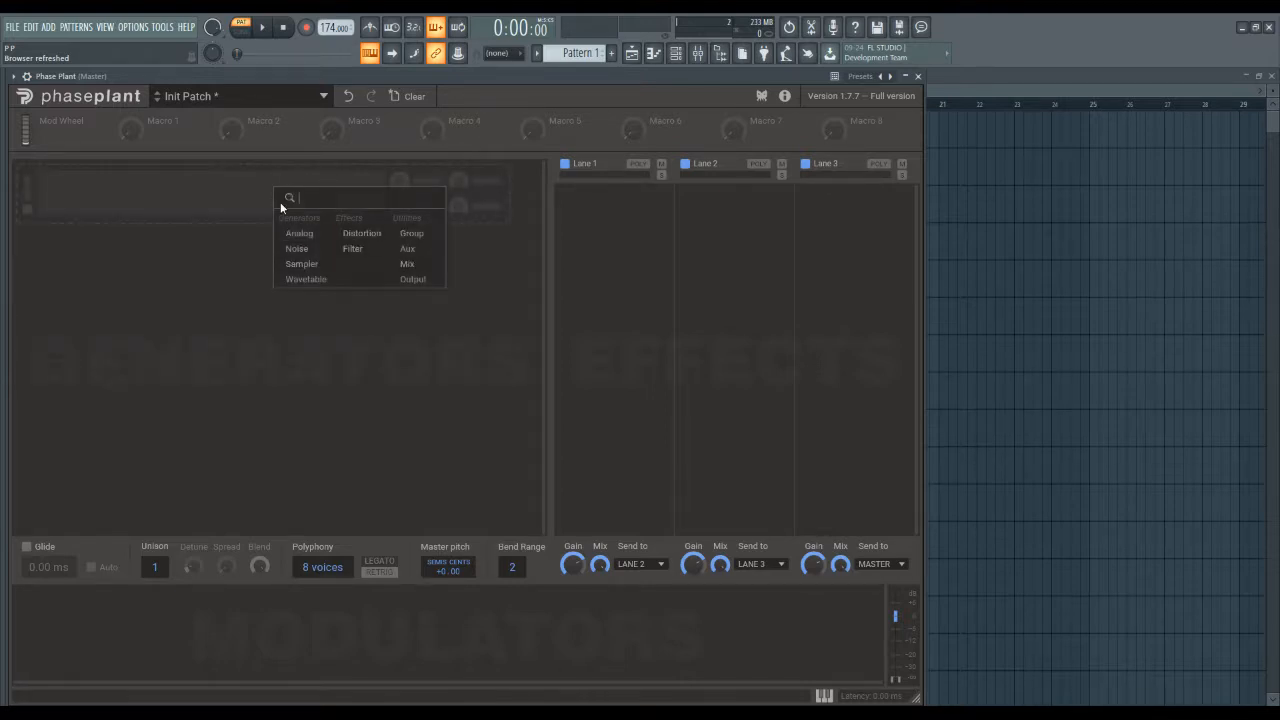
{"action": "left_click", "coordinate": [305, 240]}
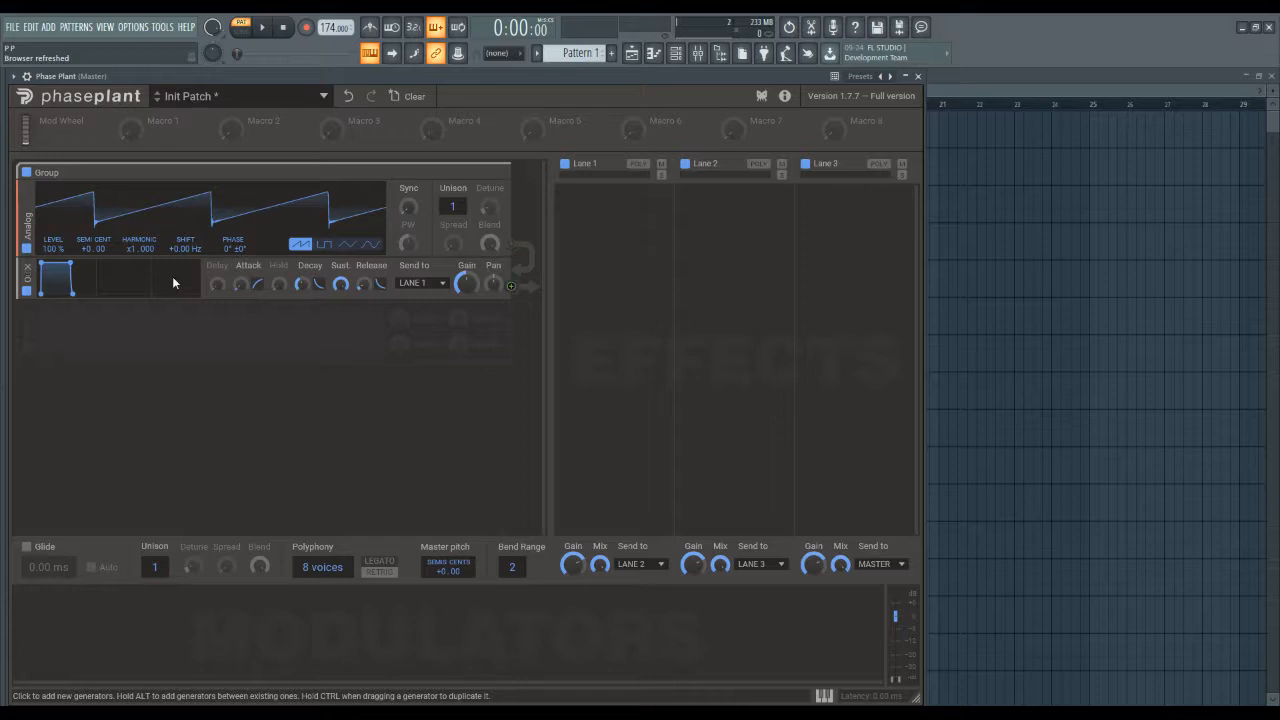
{"action": "left_click", "coordinate": [502, 176]}
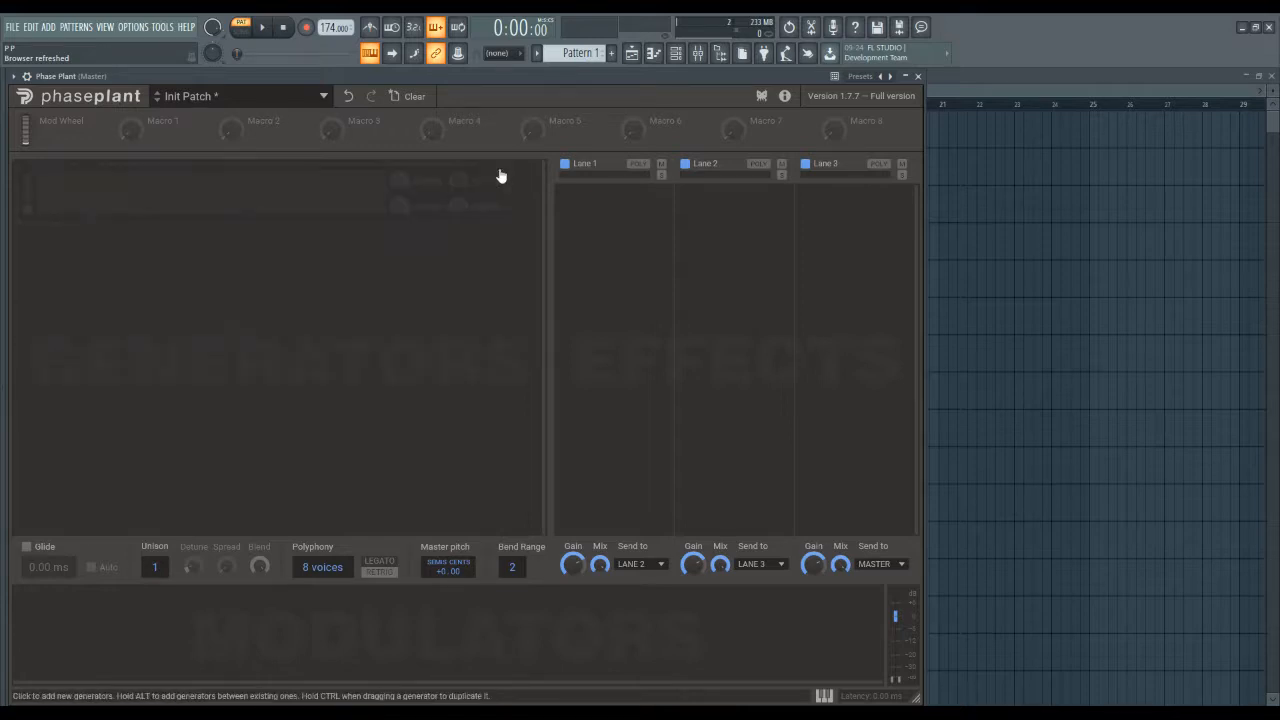
Add a Filter module to the empty generator area and remove its group.
{"action": "left_click", "coordinate": [329, 220]}
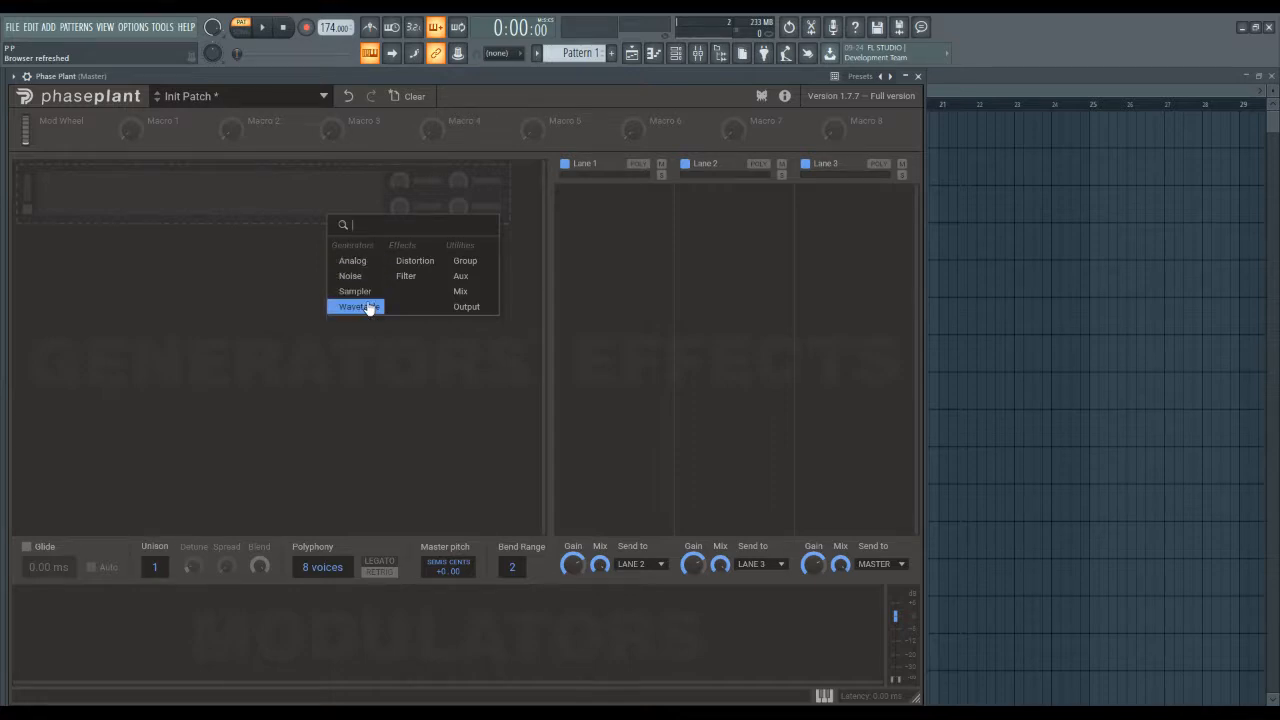
{"action": "left_click", "coordinate": [410, 276]}
{"action": "left_click", "coordinate": [504, 177]}
Add a Wavetable generator and a second generator group below it, and remove both groups.
{"action": "left_click", "coordinate": [329, 222]}
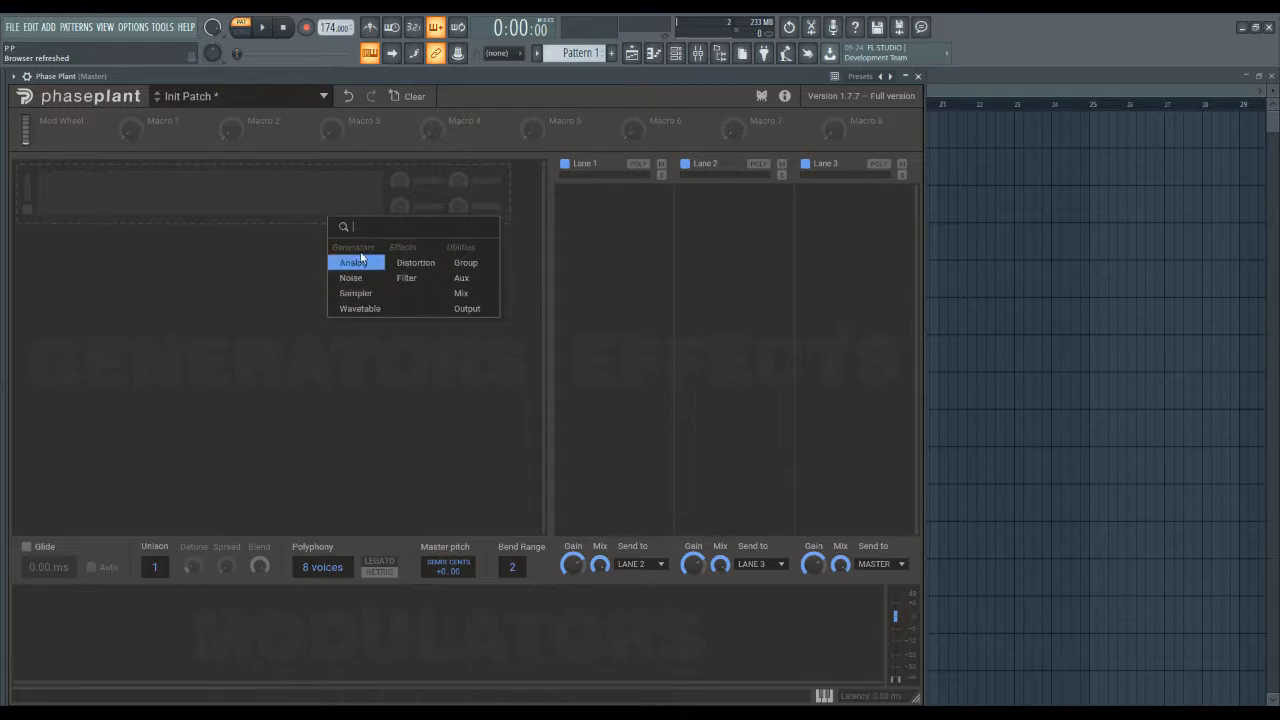
{"action": "left_click", "coordinate": [371, 312]}
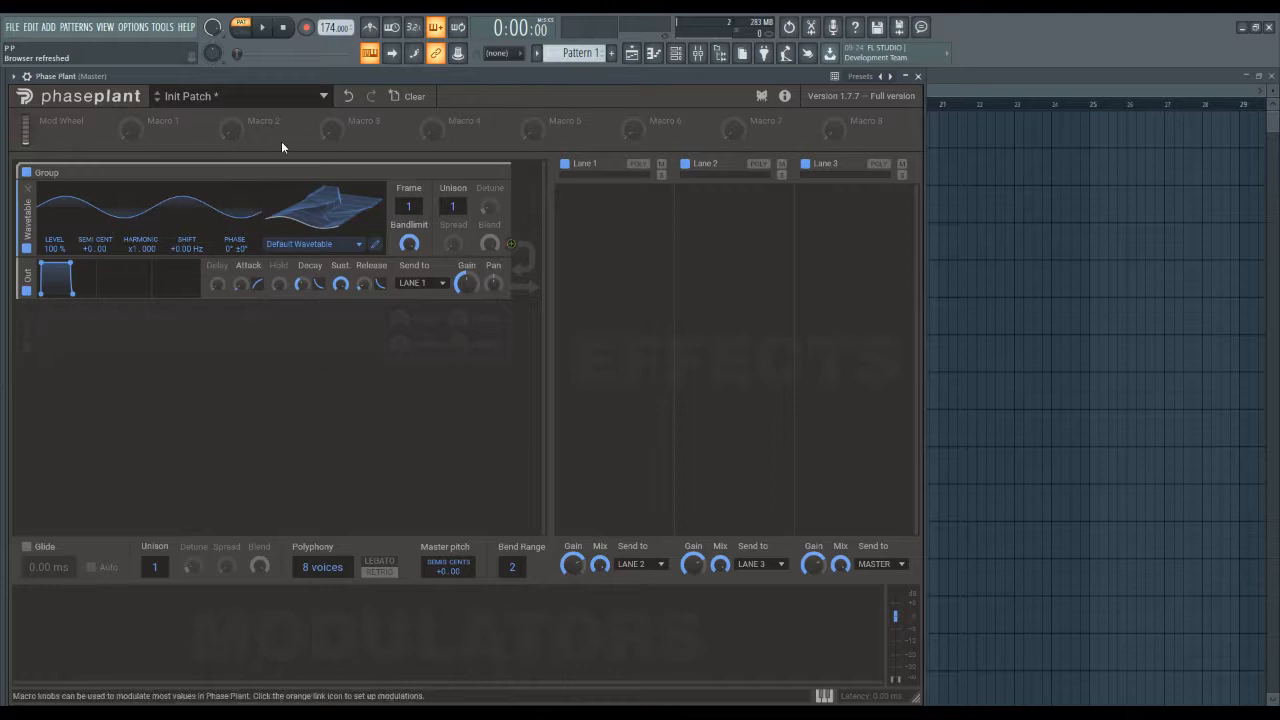
{"action": "left_click", "coordinate": [374, 360]}
{"action": "left_click", "coordinate": [505, 374]}
{"action": "left_click", "coordinate": [330, 393]}
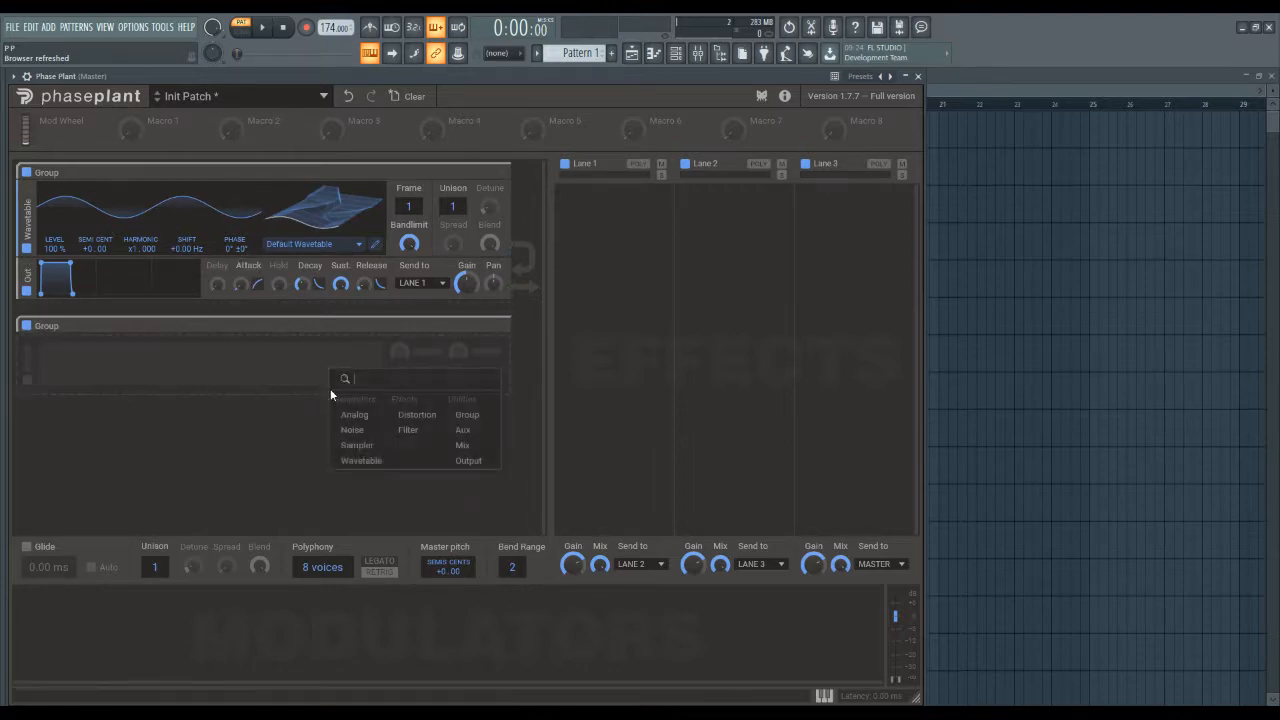
{"action": "left_click", "coordinate": [362, 458]}
{"action": "left_click", "coordinate": [503, 328]}
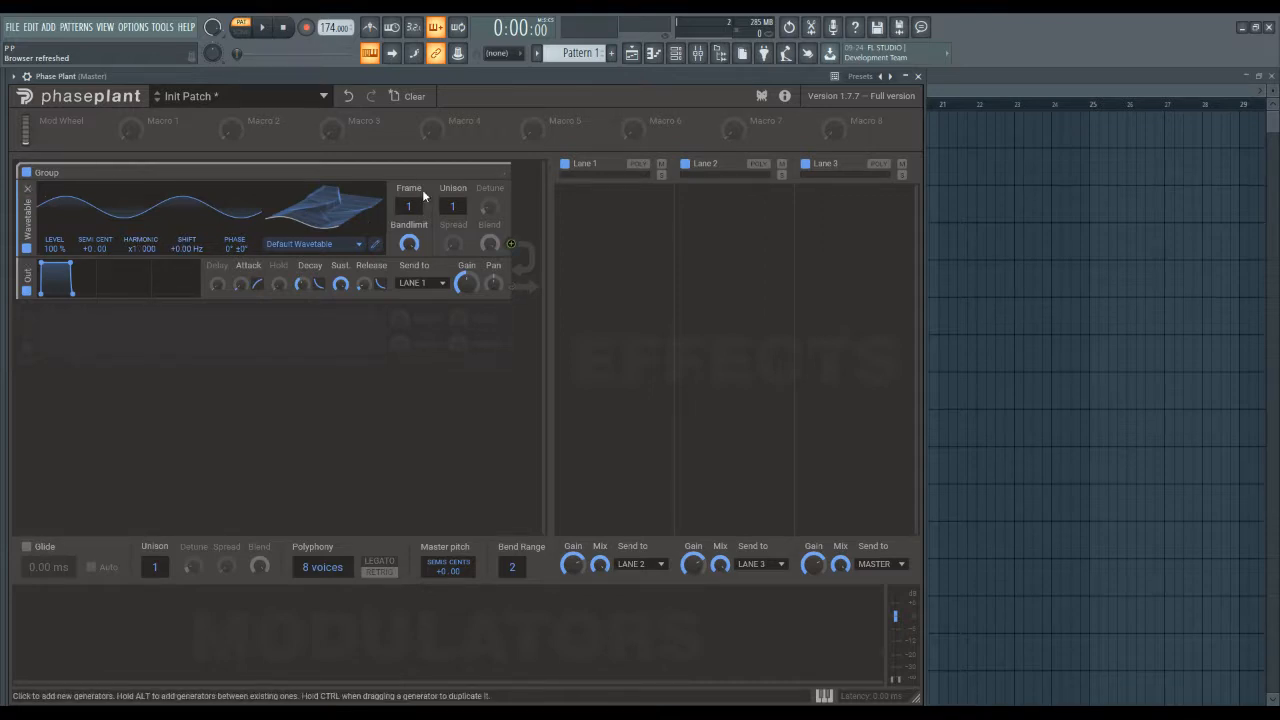
{"action": "left_click", "coordinate": [503, 176]}
Build a group with an output and a Wavetable generator beneath it, and delete its output and the whole group.
{"action": "left_click", "coordinate": [393, 229]}
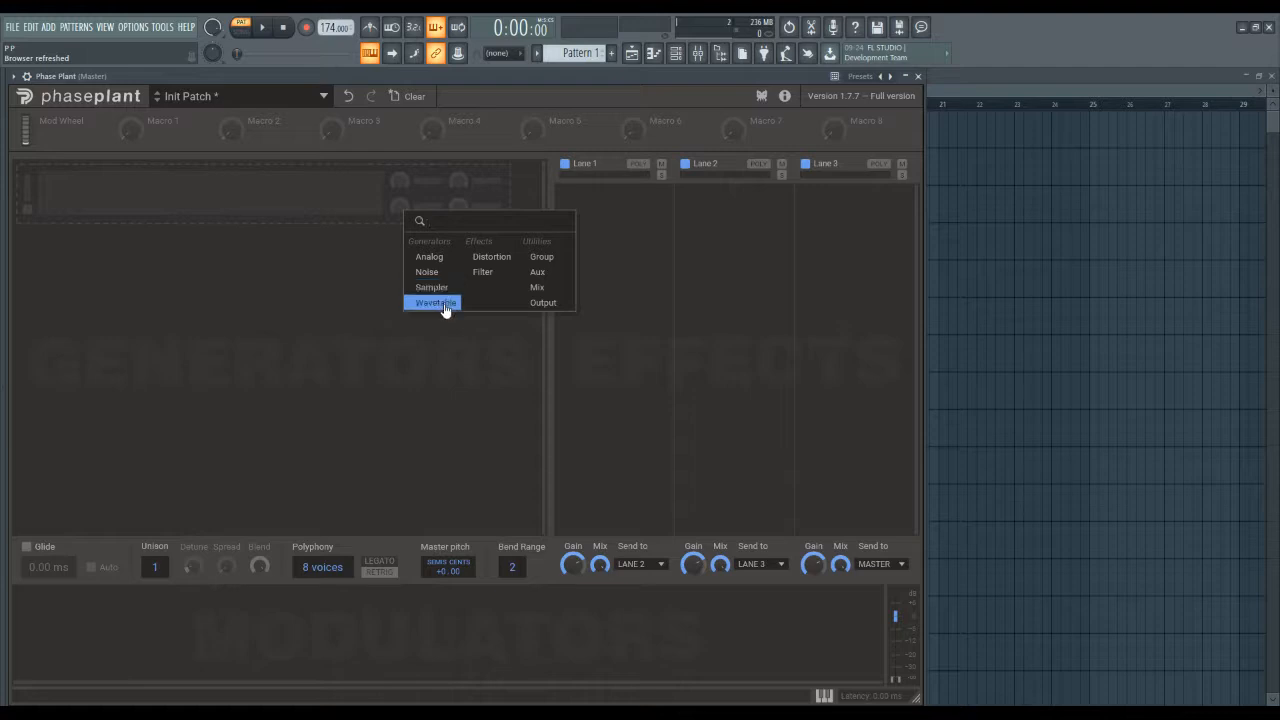
{"action": "left_click", "coordinate": [545, 258]}
{"action": "left_click", "coordinate": [313, 248]}
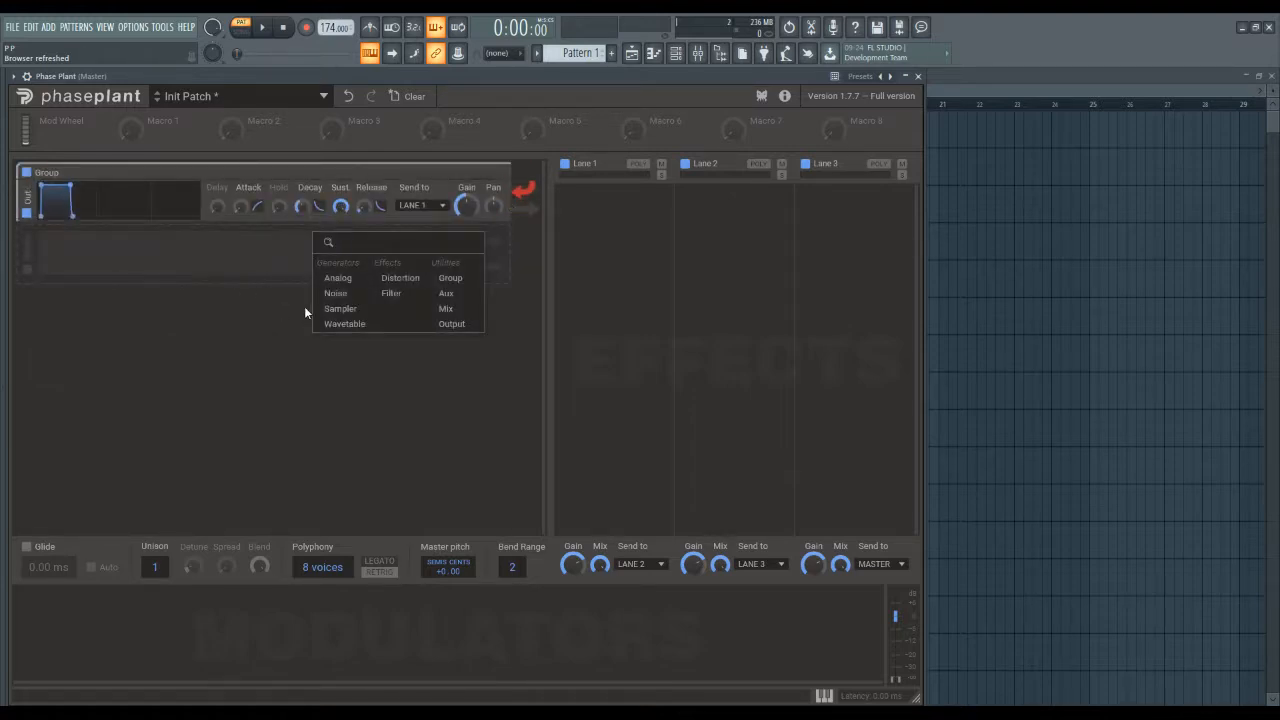
{"action": "left_click", "coordinate": [352, 331]}
{"action": "left_click", "coordinate": [348, 278]}
{"action": "left_click", "coordinate": [374, 364]}
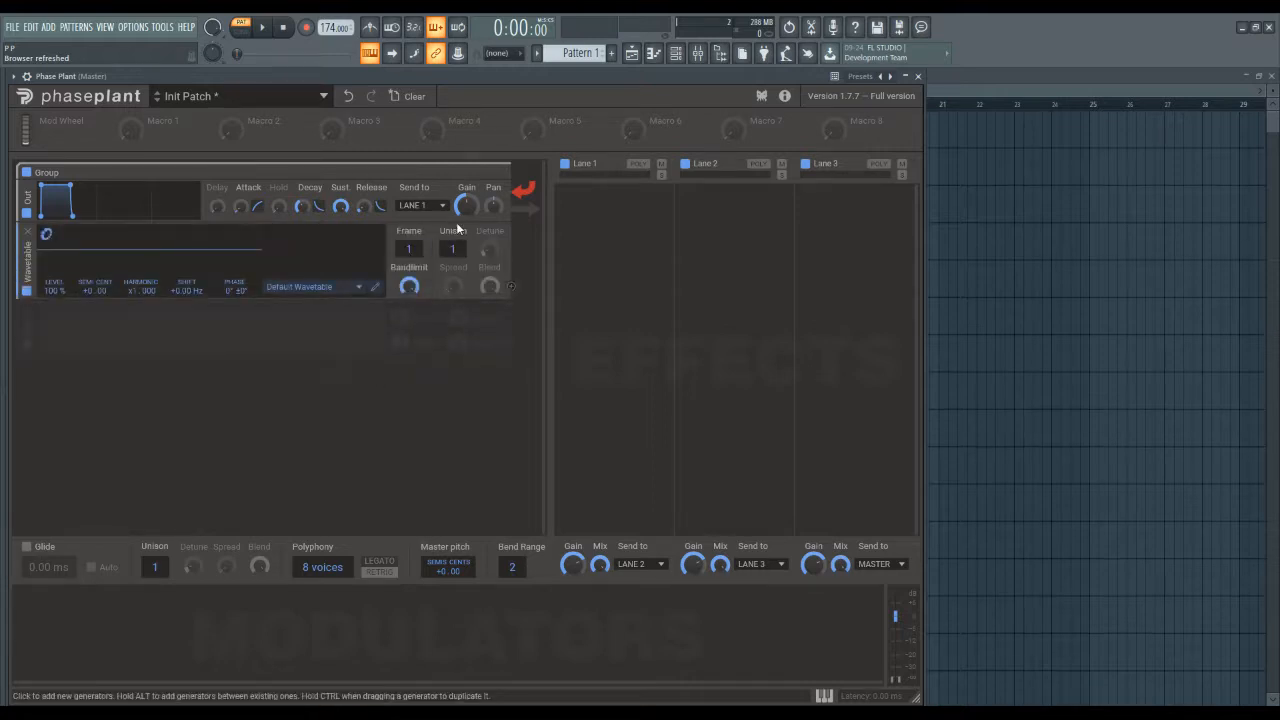
{"action": "left_click", "coordinate": [27, 188]}
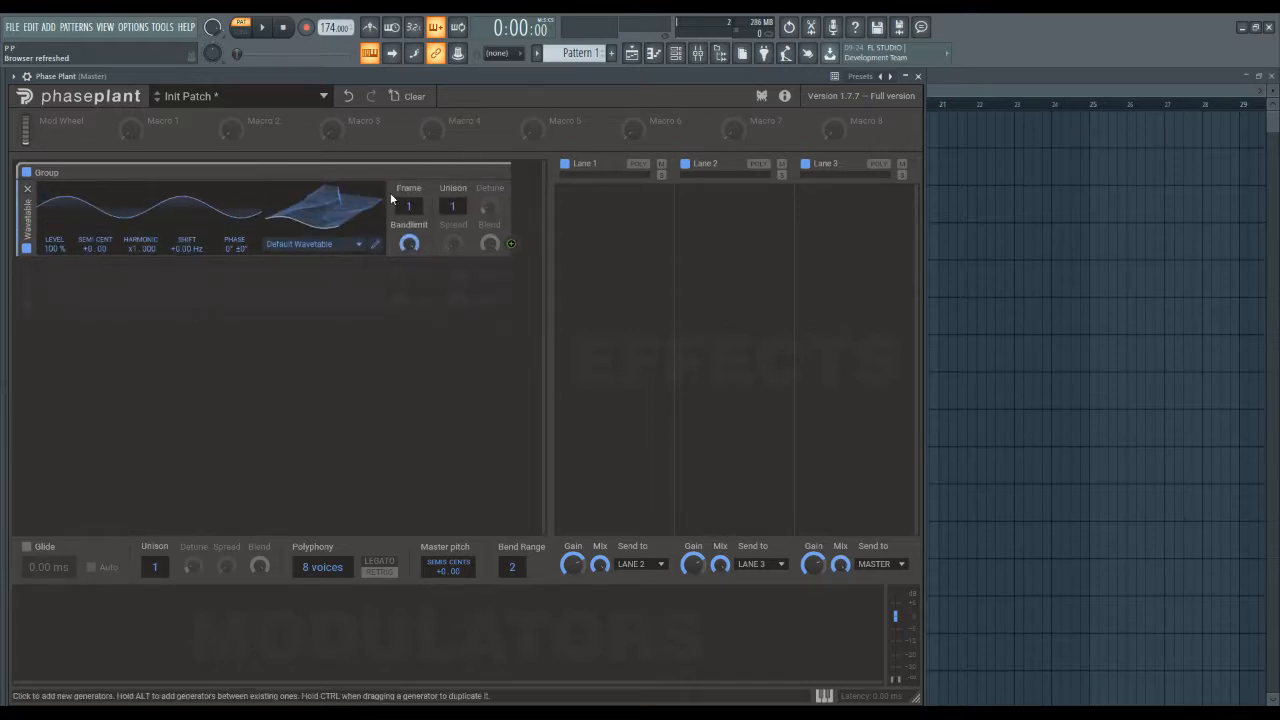
{"action": "left_click", "coordinate": [501, 176]}
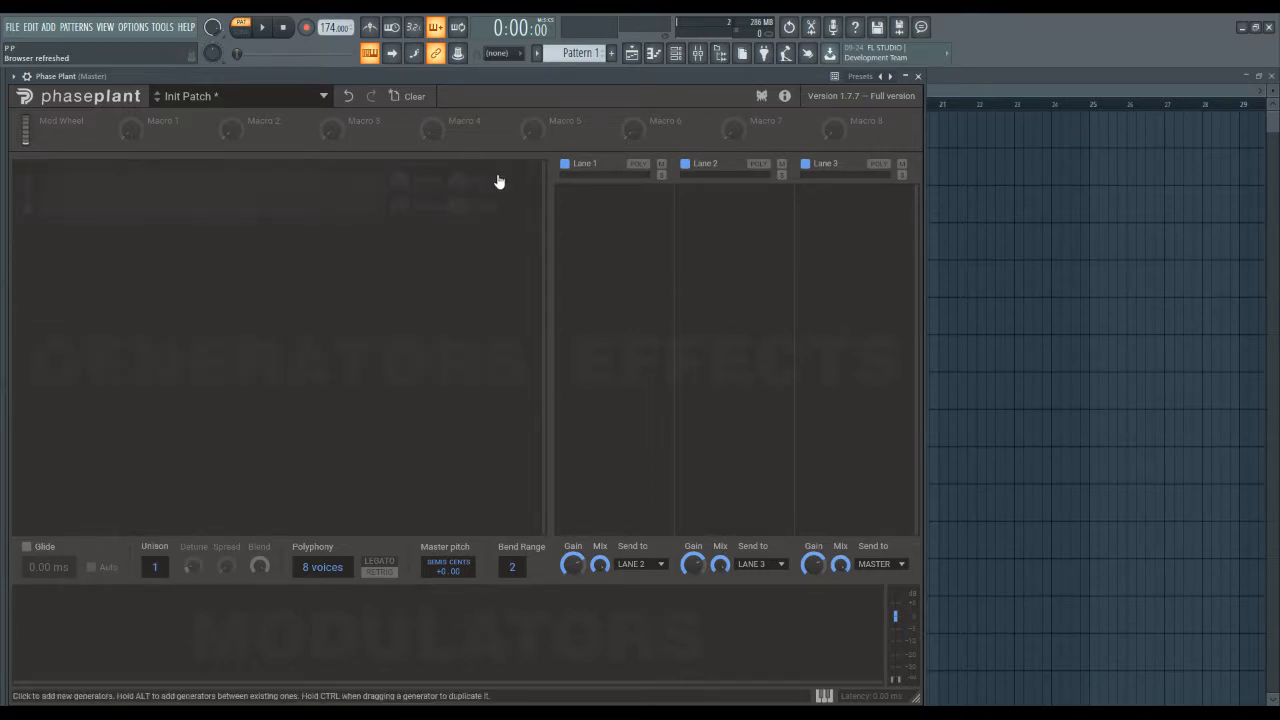
Add an Analog generator to the empty patch.
{"action": "left_click", "coordinate": [356, 224]}
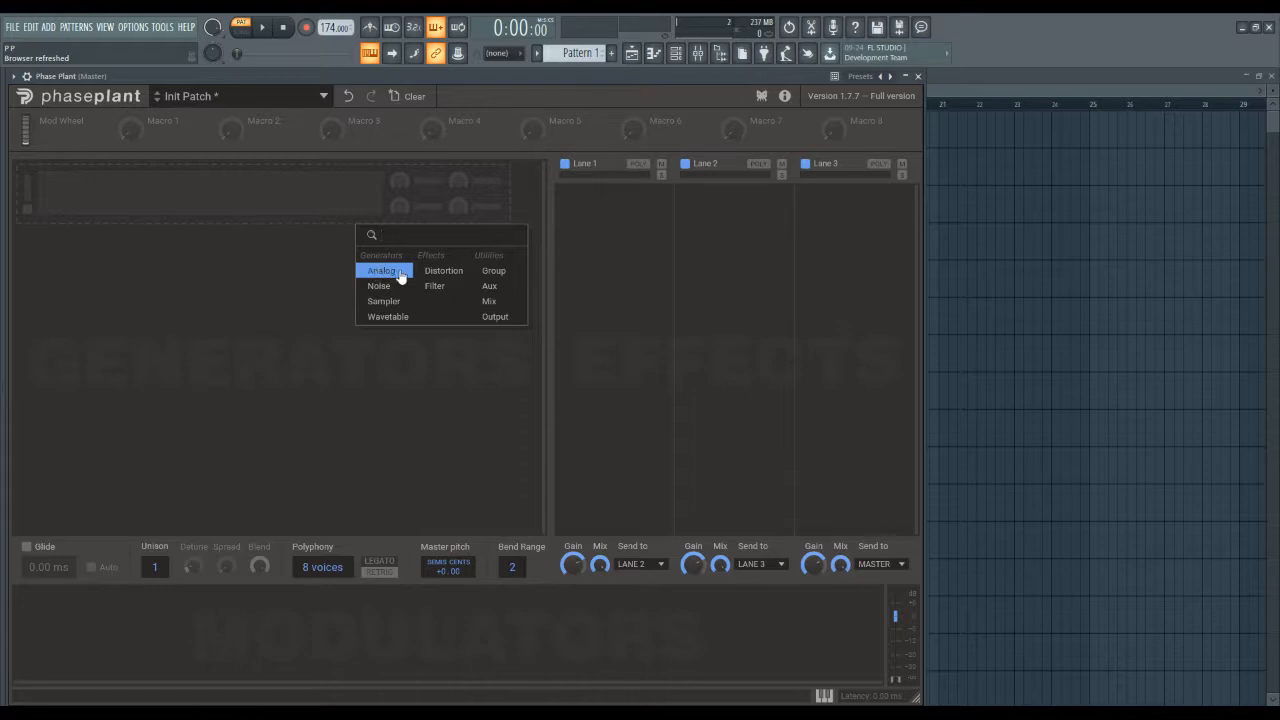
{"action": "left_click", "coordinate": [400, 276]}
Add Distortion and Filter modules to the Analog group and order them between the oscillator and the output.
{"action": "left_click", "coordinate": [163, 344]}
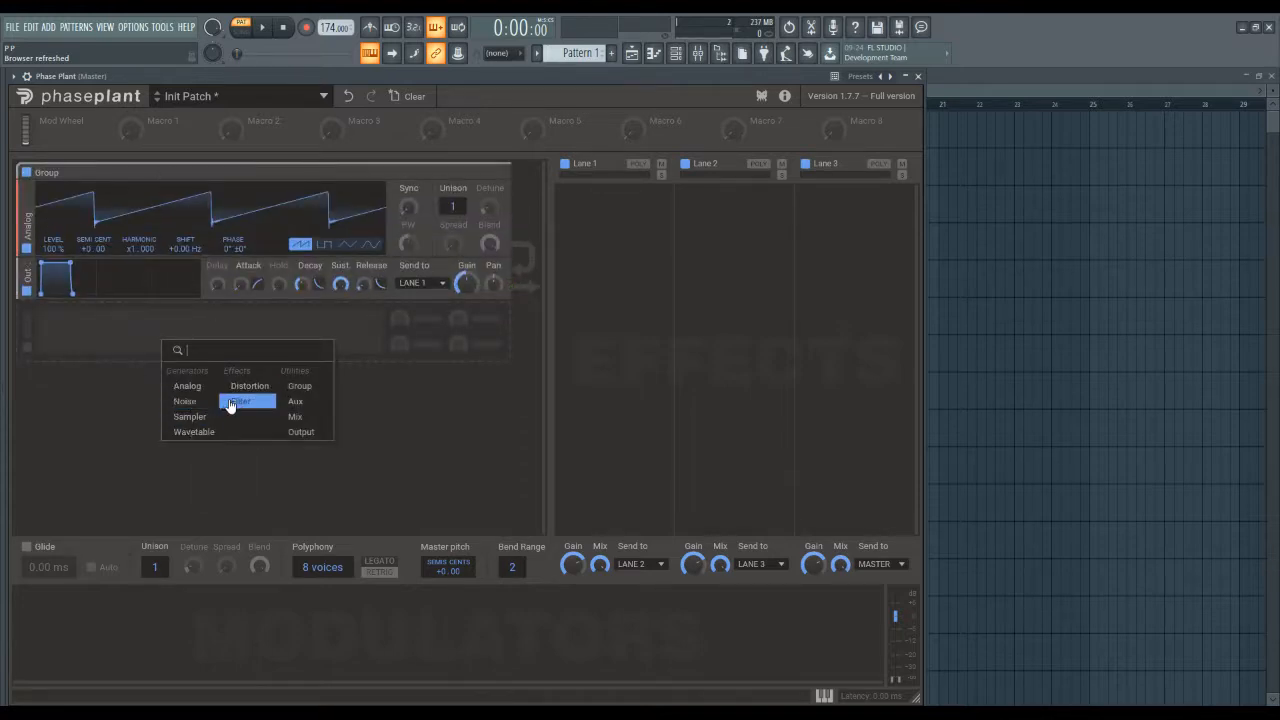
{"action": "left_click", "coordinate": [258, 387]}
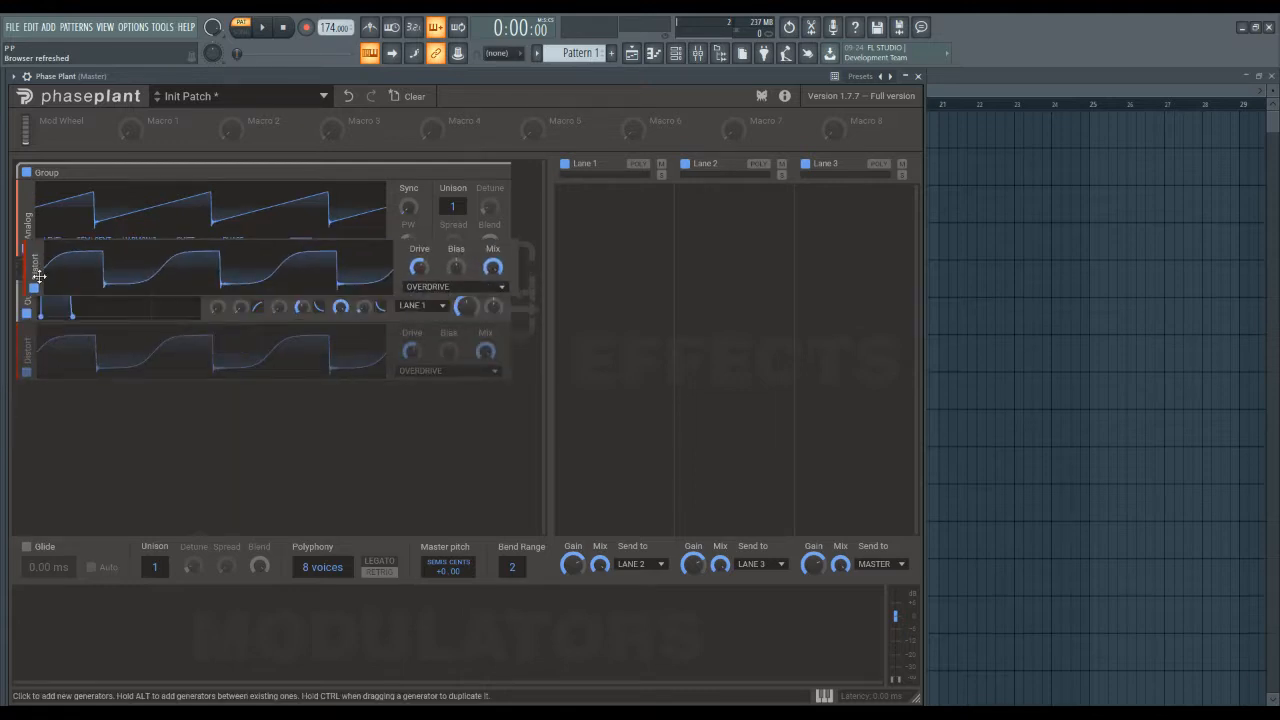
{"action": "left_click", "coordinate": [123, 391]}
{"action": "left_click", "coordinate": [200, 450]}
{"action": "left_click_drag", "start_coordinate": [28, 391], "coordinate": [48, 221]}
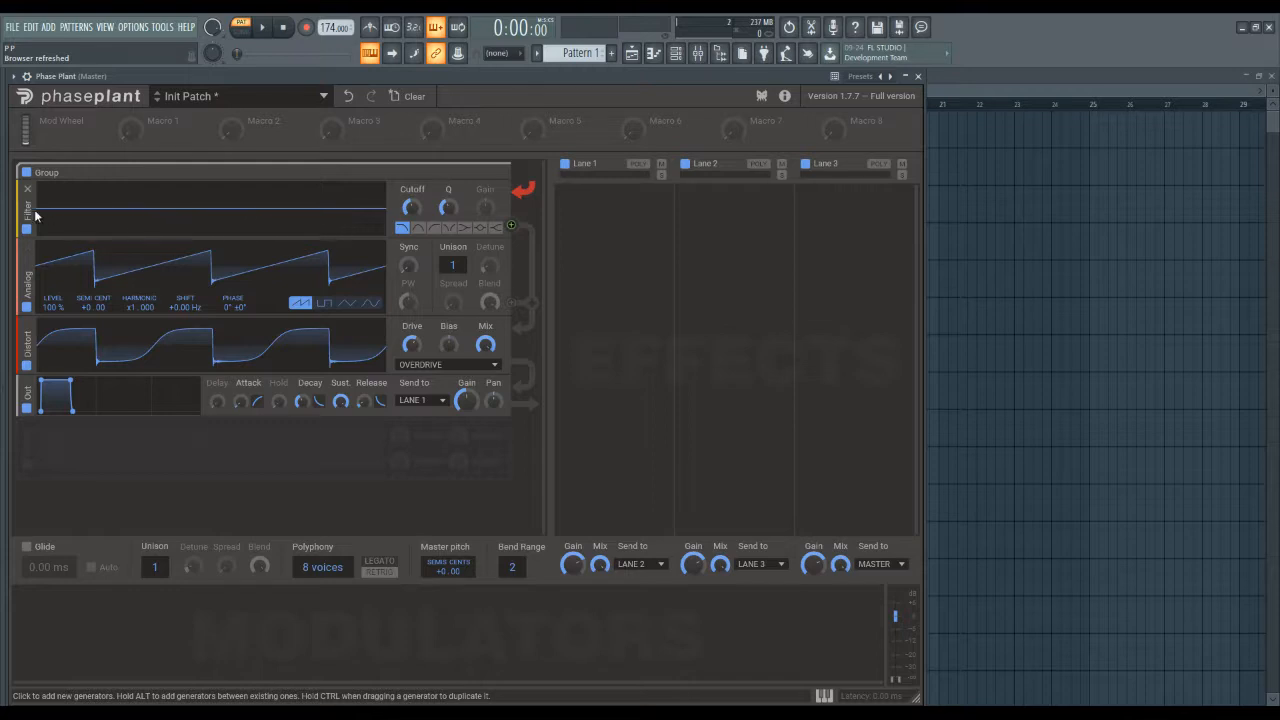
{"action": "left_click_drag", "start_coordinate": [35, 214], "coordinate": [52, 412]}
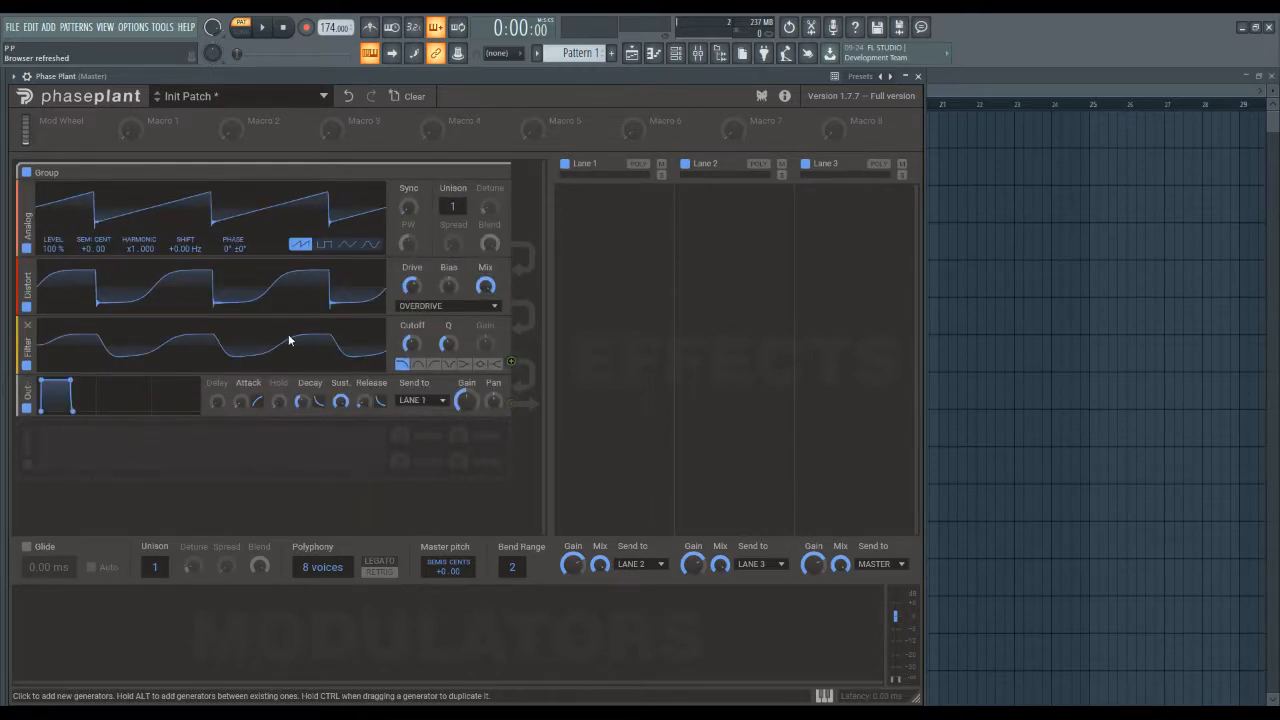
Try the high-pass filter type, and remove the Filter and Distortion modules from the group.
{"action": "left_click", "coordinate": [434, 366]}
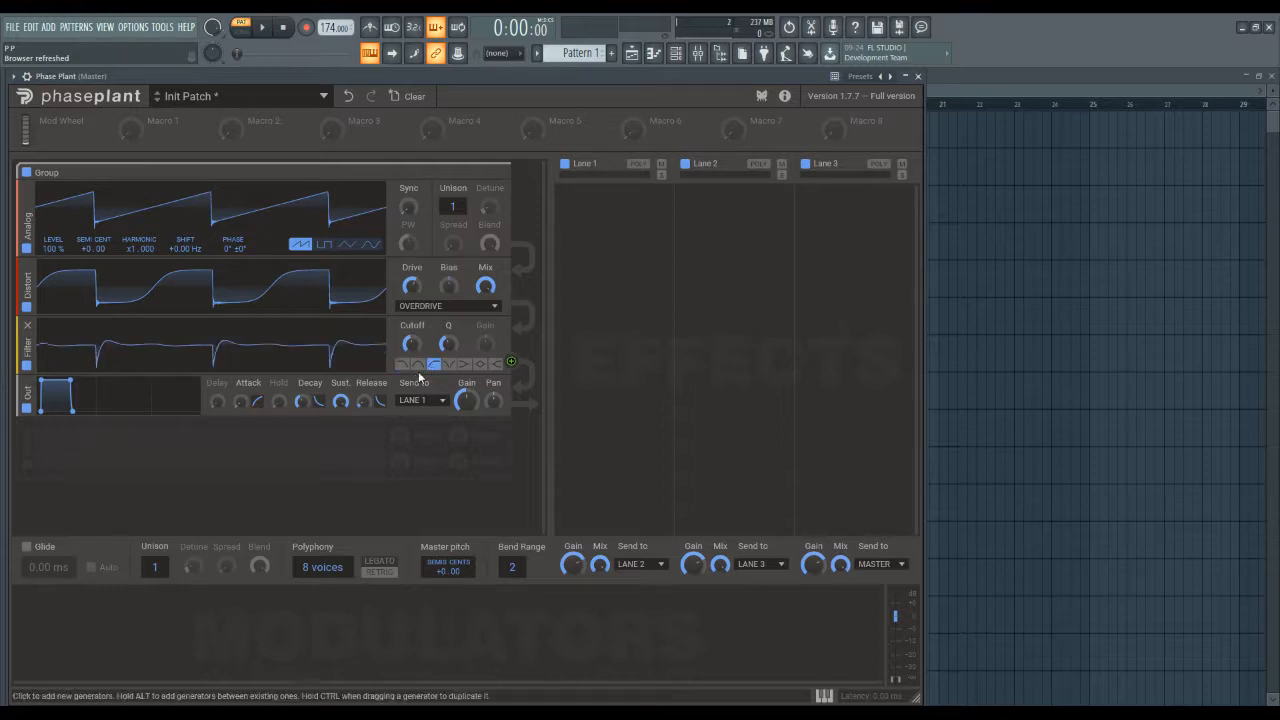
{"action": "left_click", "coordinate": [28, 325]}
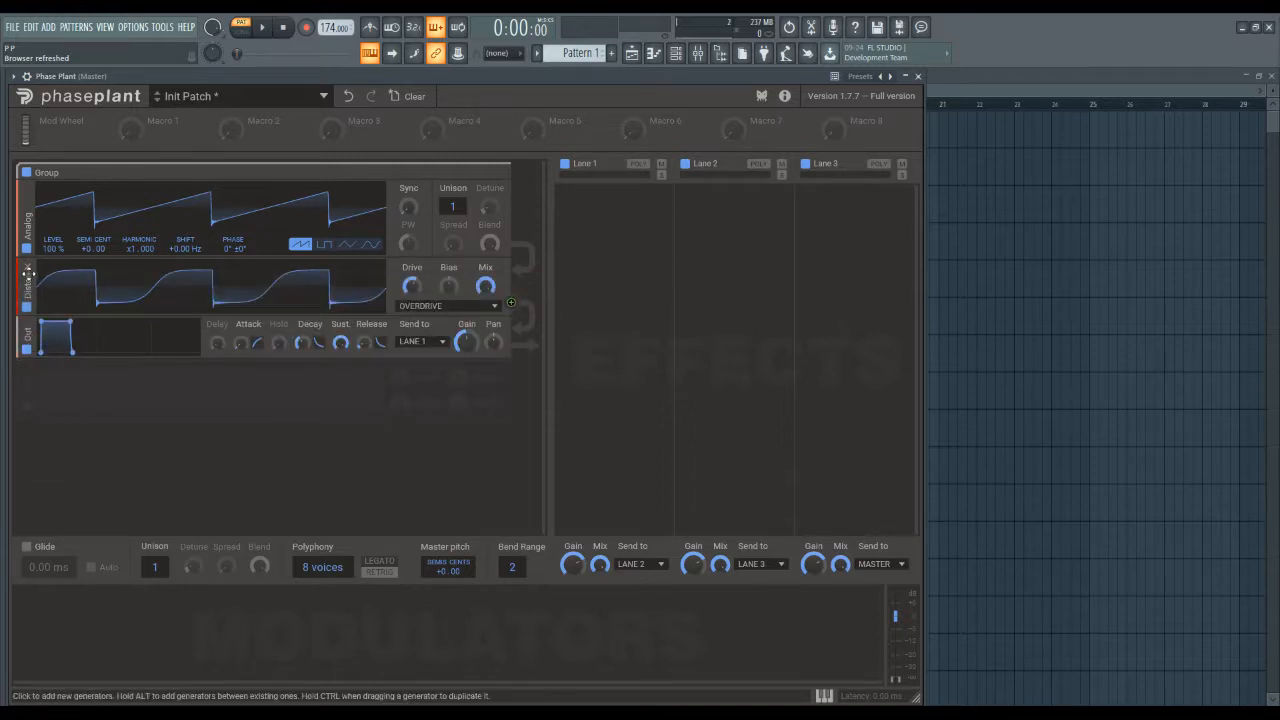
{"action": "left_click", "coordinate": [29, 269]}
Move the Analog generator below the group's output and back above it.
{"action": "left_click_drag", "start_coordinate": [26, 218], "coordinate": [33, 367]}
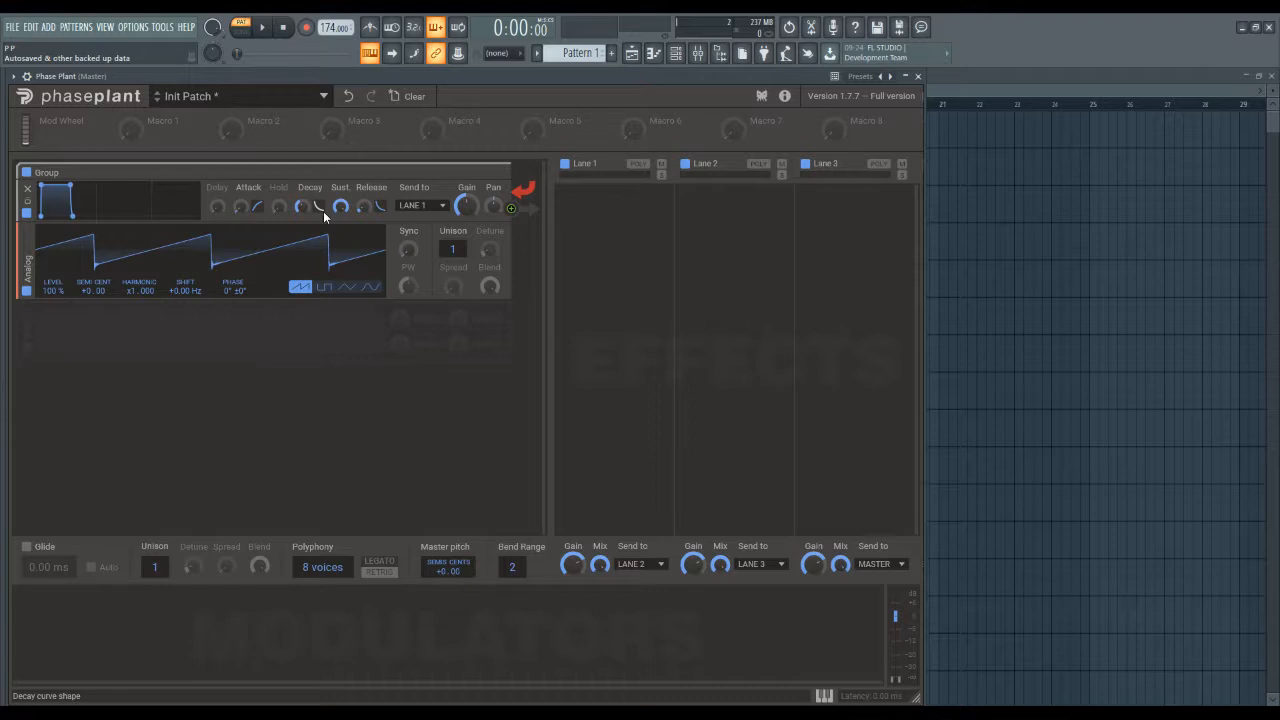
{"action": "left_click_drag", "start_coordinate": [26, 268], "coordinate": [26, 190]}
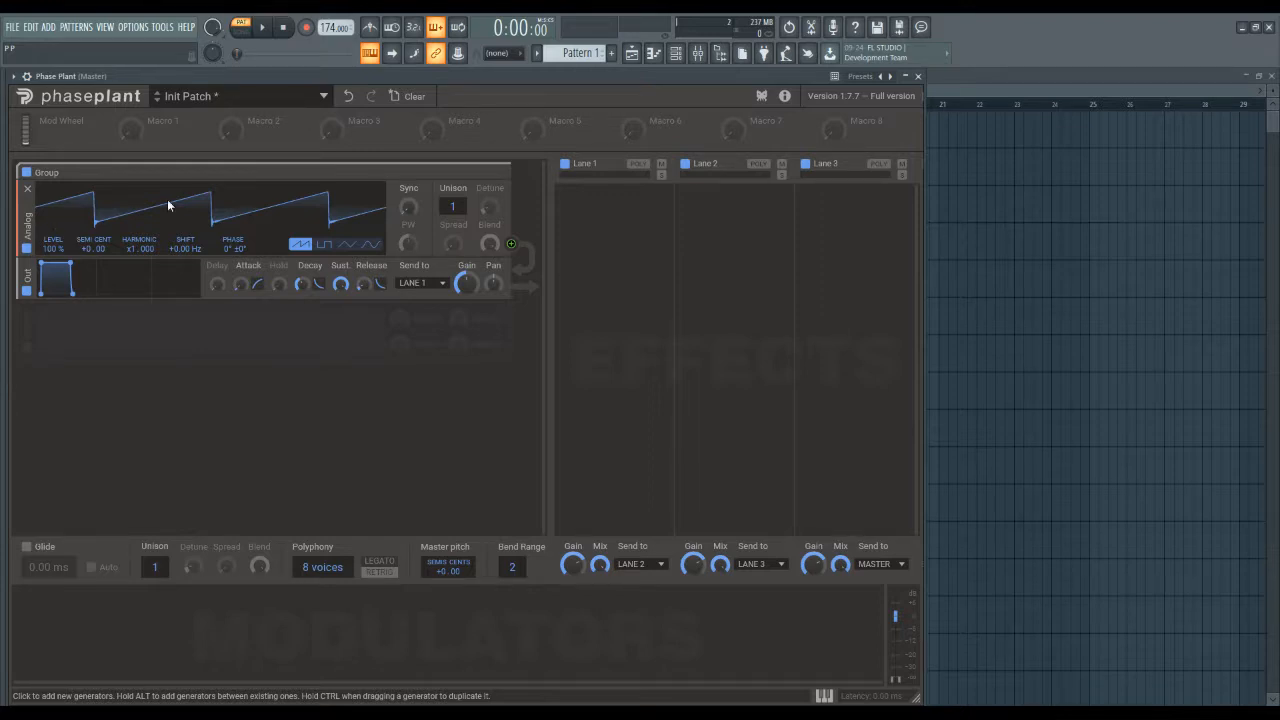
Try the pulse, triangle and sine waveforms on the Analog oscillator and return it to the saw wave.
{"action": "key", "text": "v"}
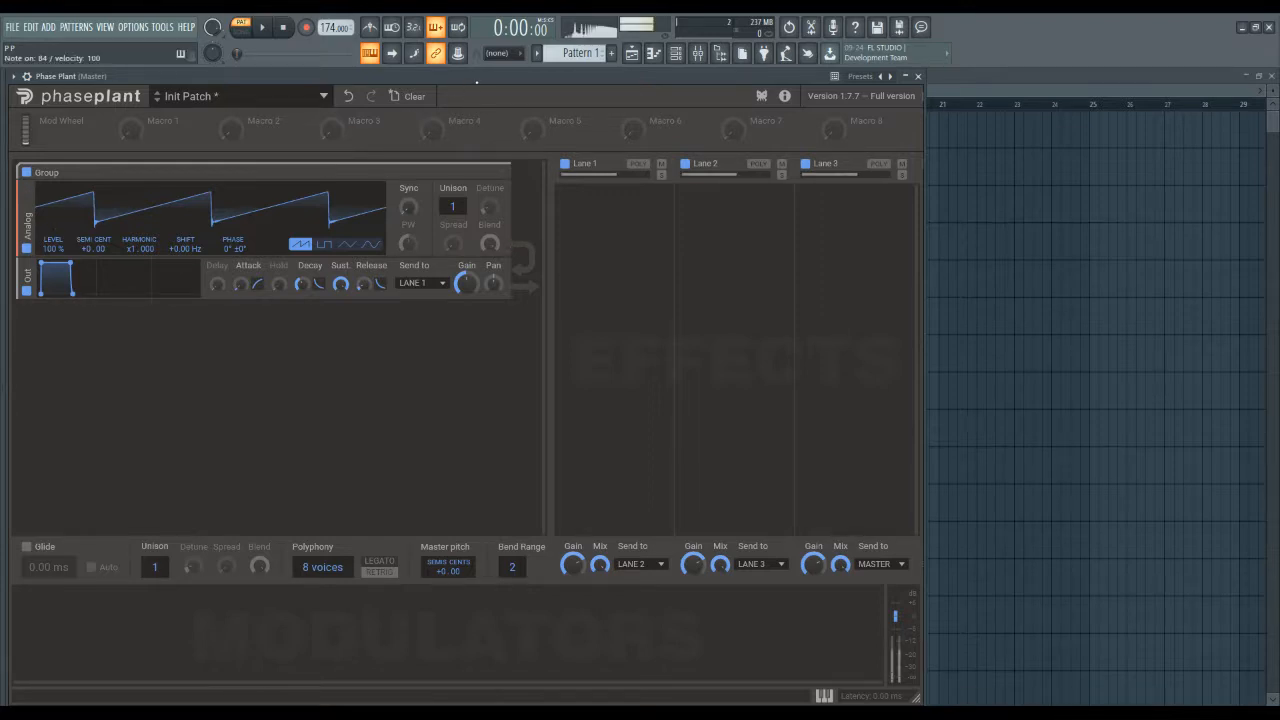
{"action": "left_click", "coordinate": [324, 244]}
{"action": "left_click", "coordinate": [347, 244]}
{"action": "left_click", "coordinate": [368, 245]}
{"action": "left_click", "coordinate": [346, 248]}
{"action": "left_click", "coordinate": [328, 248]}
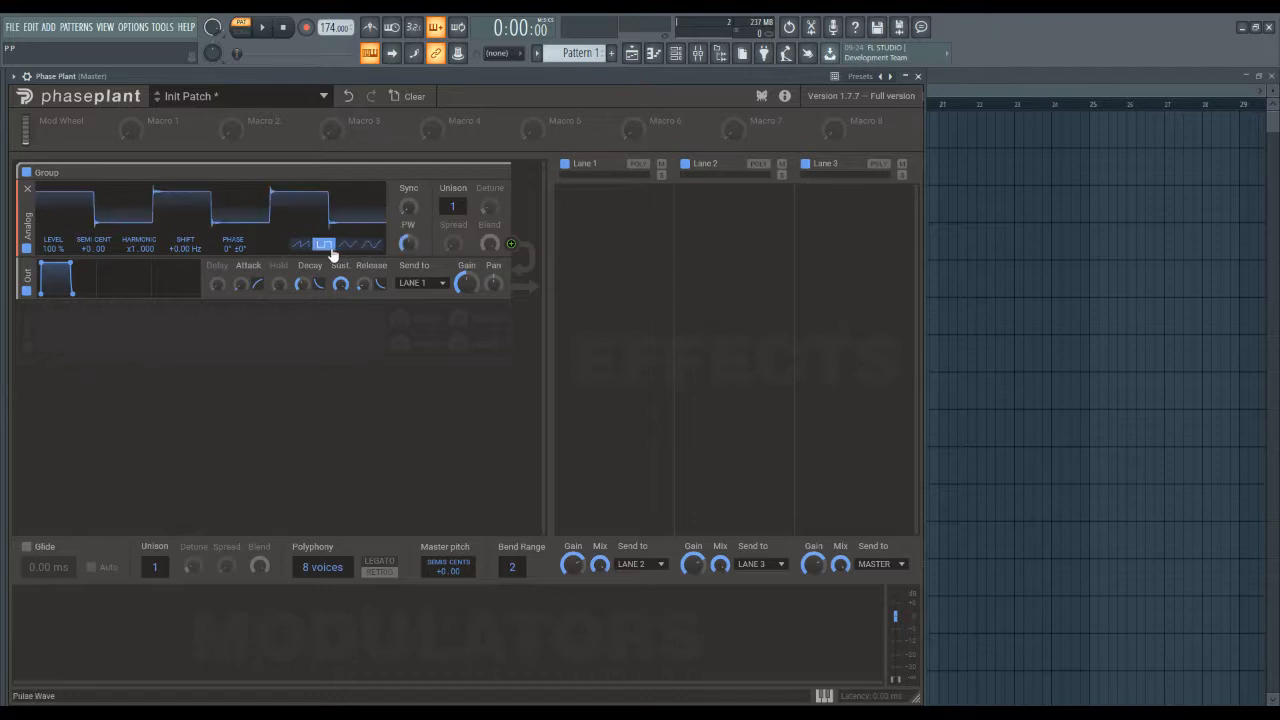
{"action": "left_click", "coordinate": [307, 248]}
{"action": "left_click", "coordinate": [328, 248]}
{"action": "left_click", "coordinate": [304, 247]}
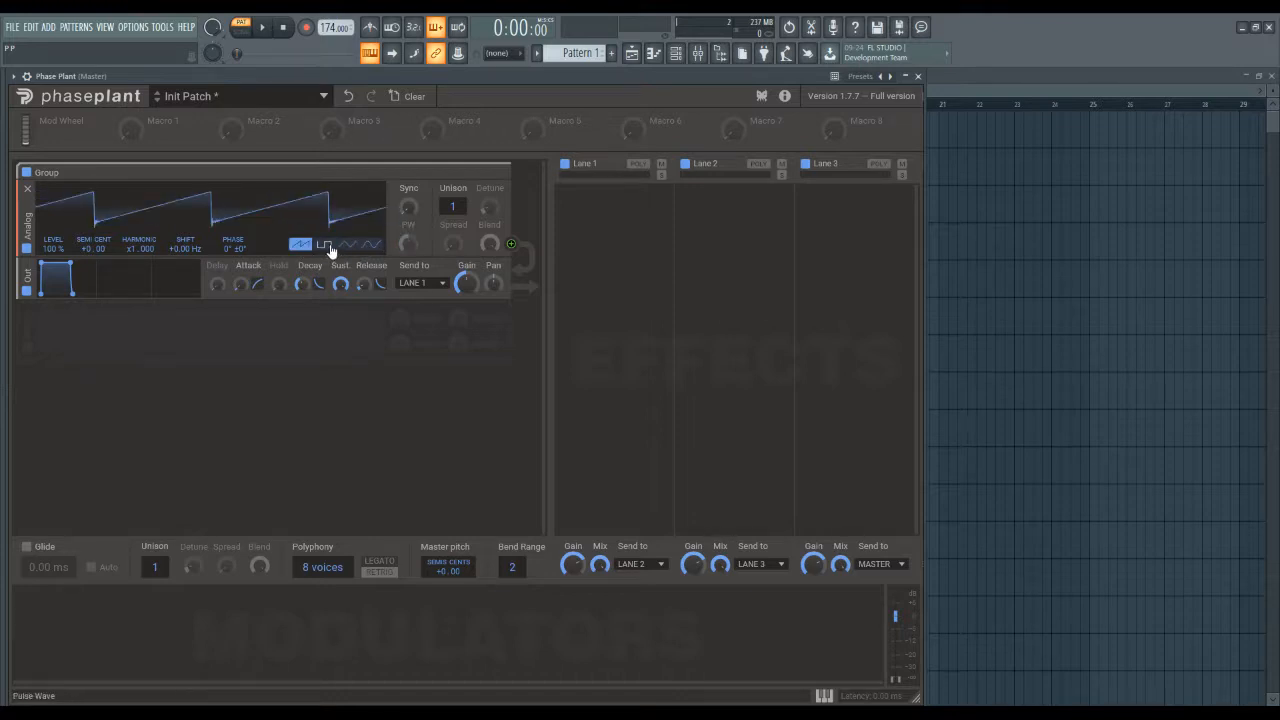
{"action": "left_click", "coordinate": [328, 248]}
{"action": "left_click", "coordinate": [347, 246]}
{"action": "left_click", "coordinate": [372, 246]}
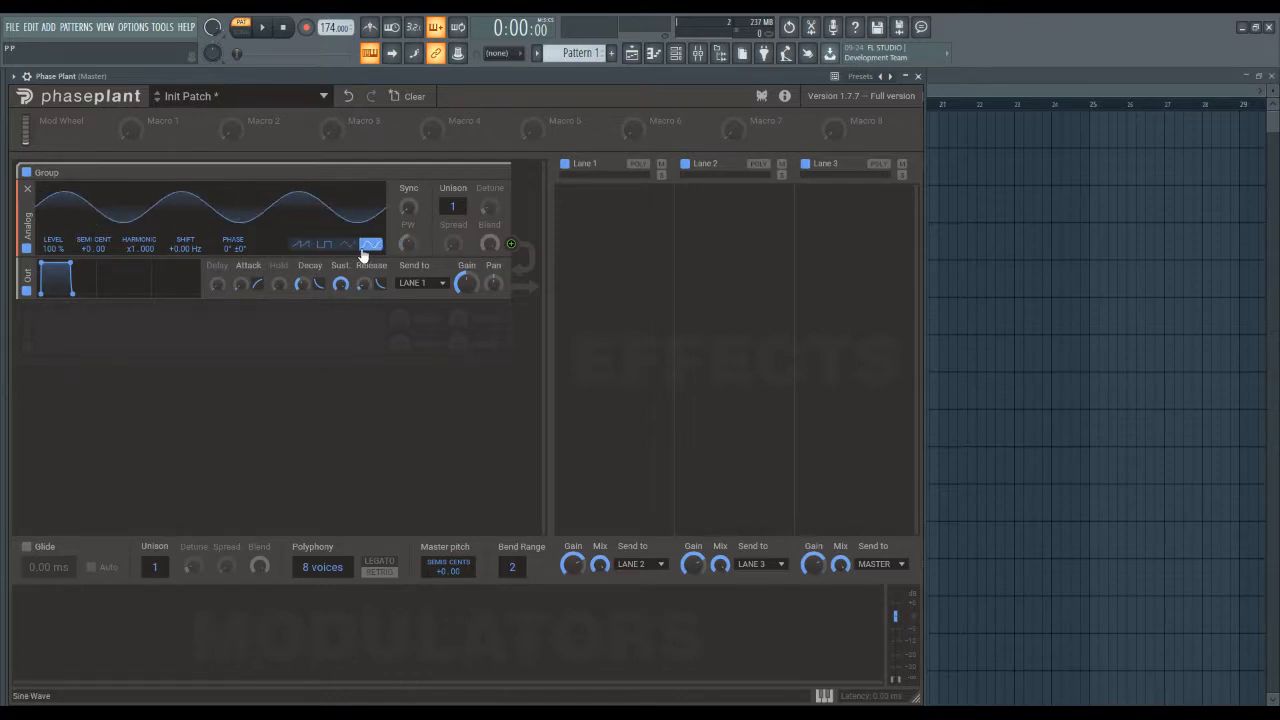
{"action": "left_click", "coordinate": [301, 245]}
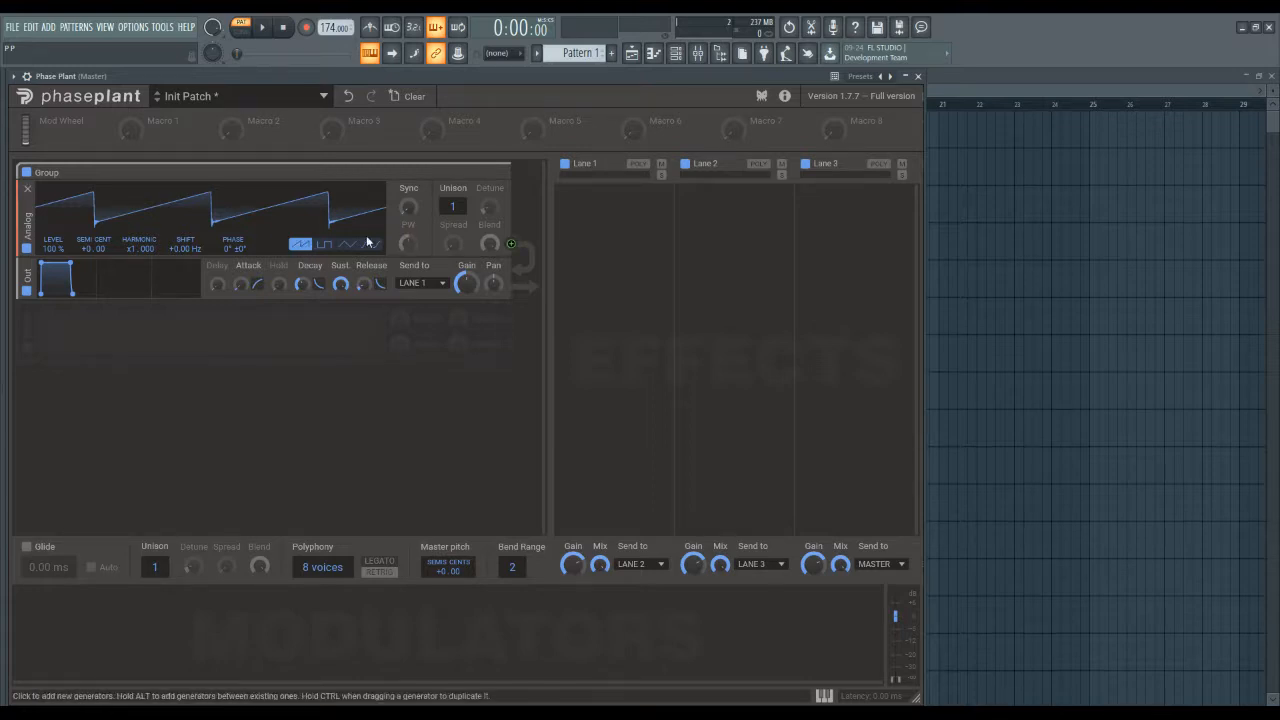
Toggle the Analog generator and its group off and on, leaving both enabled.
{"action": "left_click", "coordinate": [27, 248]}
{"action": "left_click", "coordinate": [27, 248]}
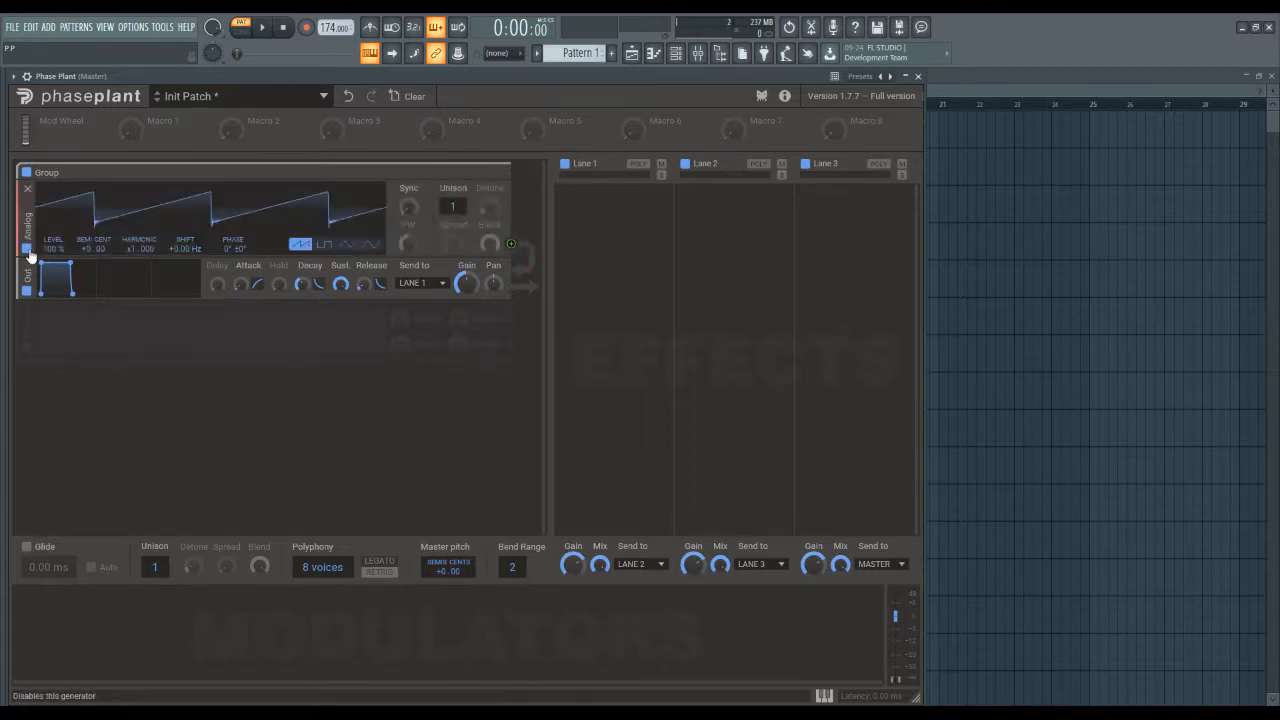
{"action": "left_click", "coordinate": [27, 248]}
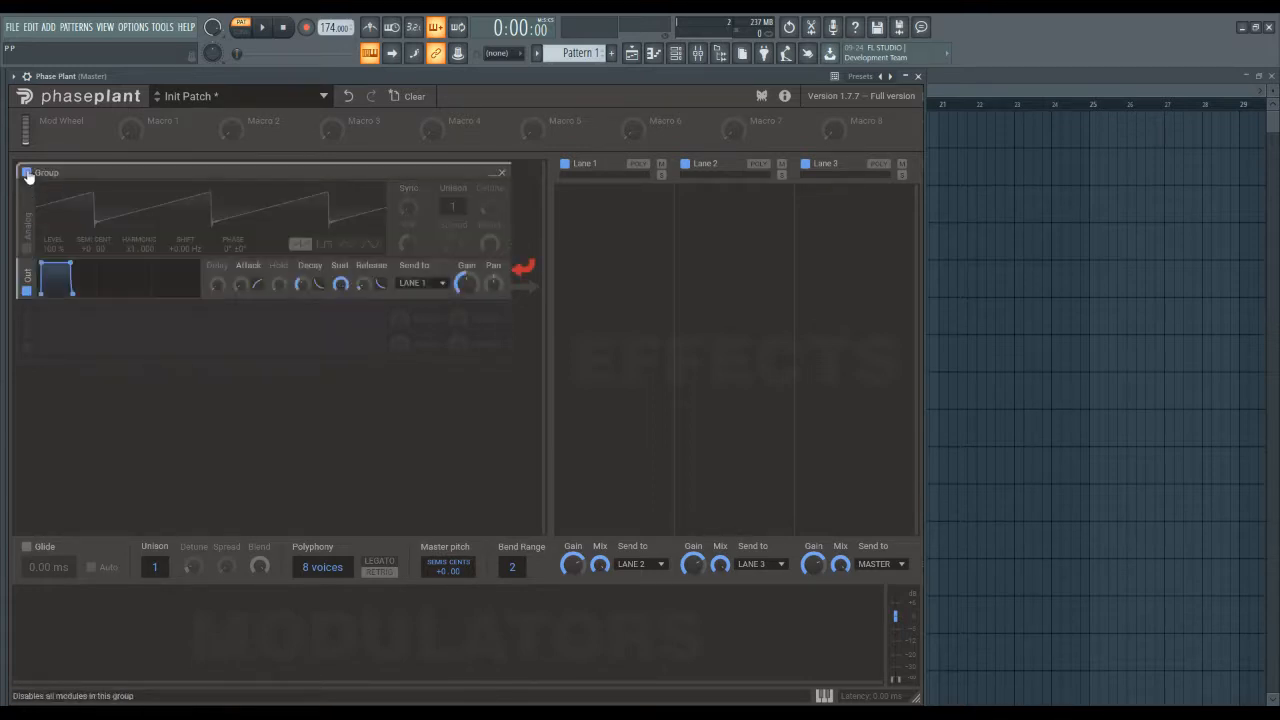
{"action": "left_click", "coordinate": [28, 173]}
{"action": "left_click", "coordinate": [27, 248]}
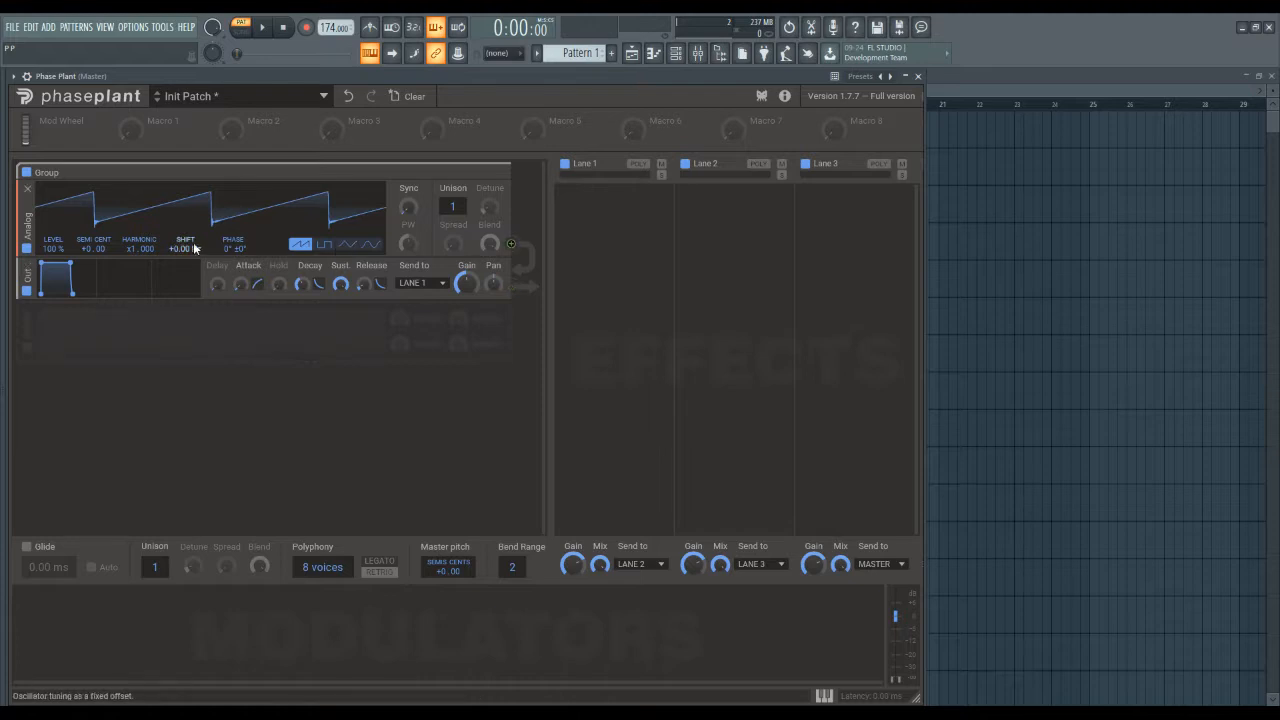
Lower the Analog oscillator's frequency shift to about -95 Hz and reset it to 0 Hz.
{"action": "left_click_drag", "start_coordinate": [176, 250], "coordinate": [176, 285]}
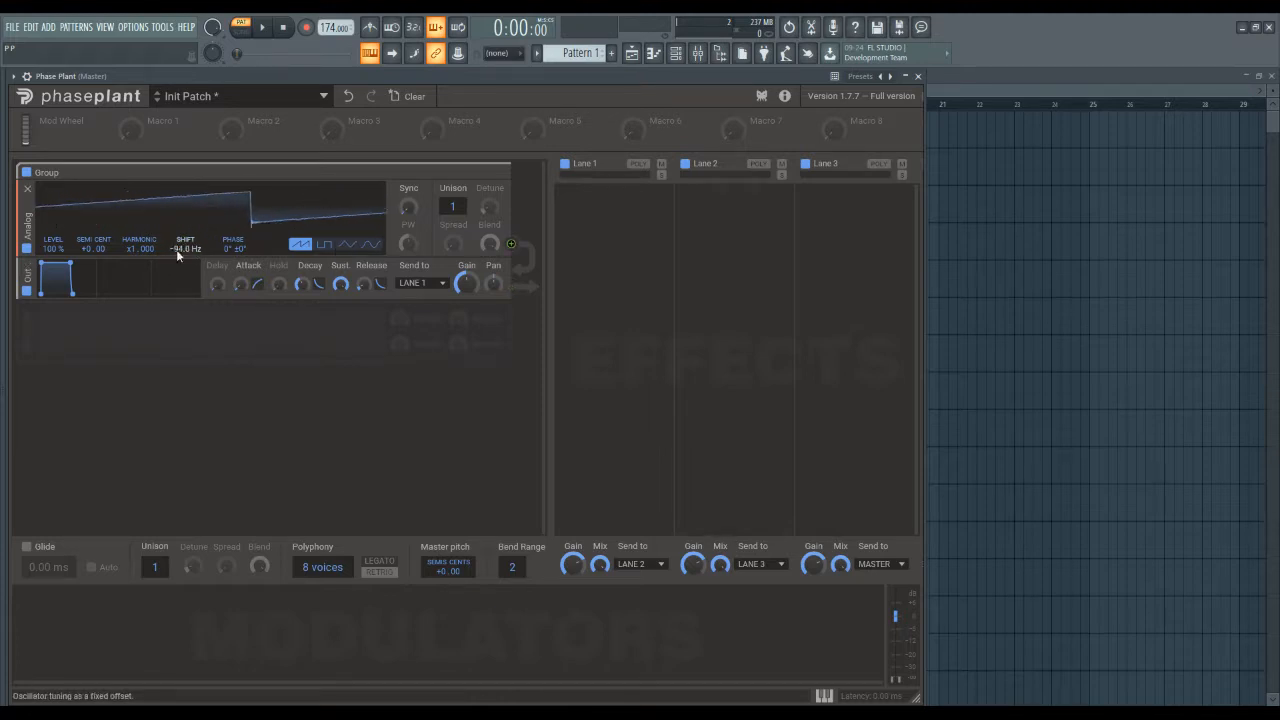
{"action": "double_click", "coordinate": [176, 250]}
Test the Sync control and the pulse and triangle waveforms on the Analog oscillator, returning to the saw wave.
{"action": "mouse_move", "coordinate": [408, 208]}
{"action": "left_mouse_down"}
{"action": "mouse_move", "coordinate": [408, 160]}
{"action": "mouse_move", "coordinate": [408, 210]}
{"action": "left_mouse_up"}
{"action": "left_click", "coordinate": [324, 244]}
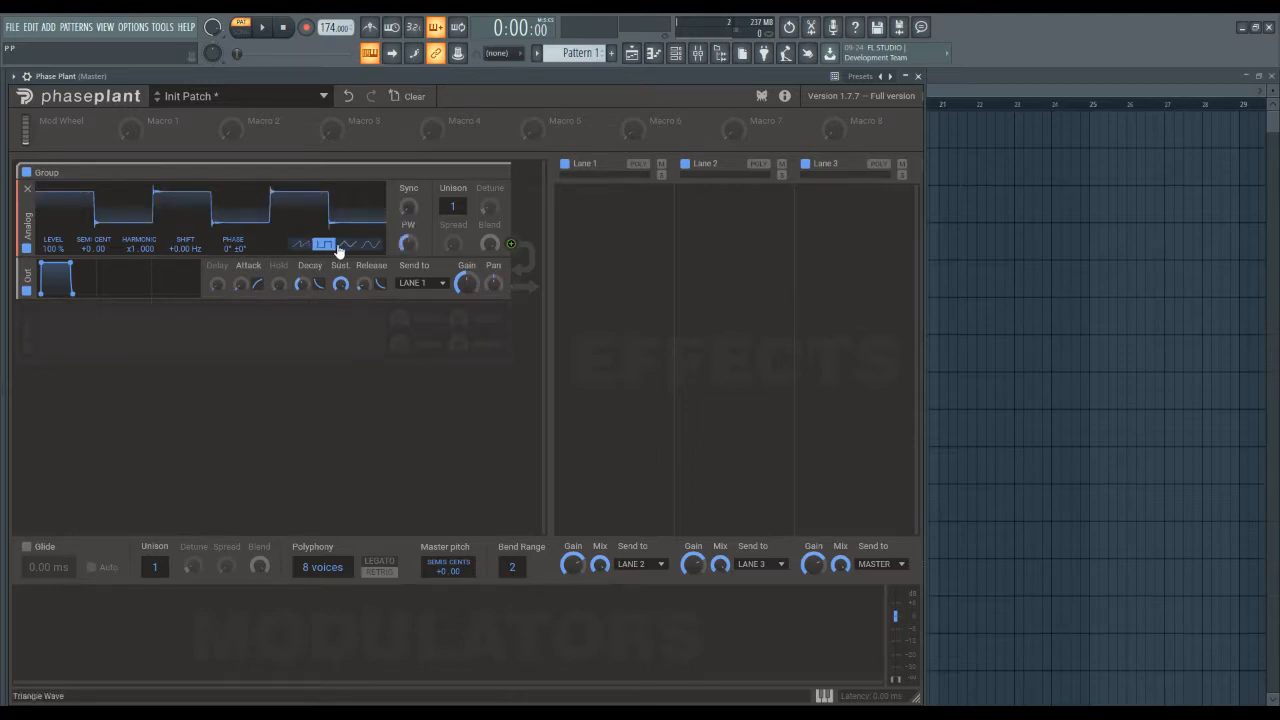
{"action": "left_click", "coordinate": [347, 244]}
{"action": "left_click", "coordinate": [300, 244]}
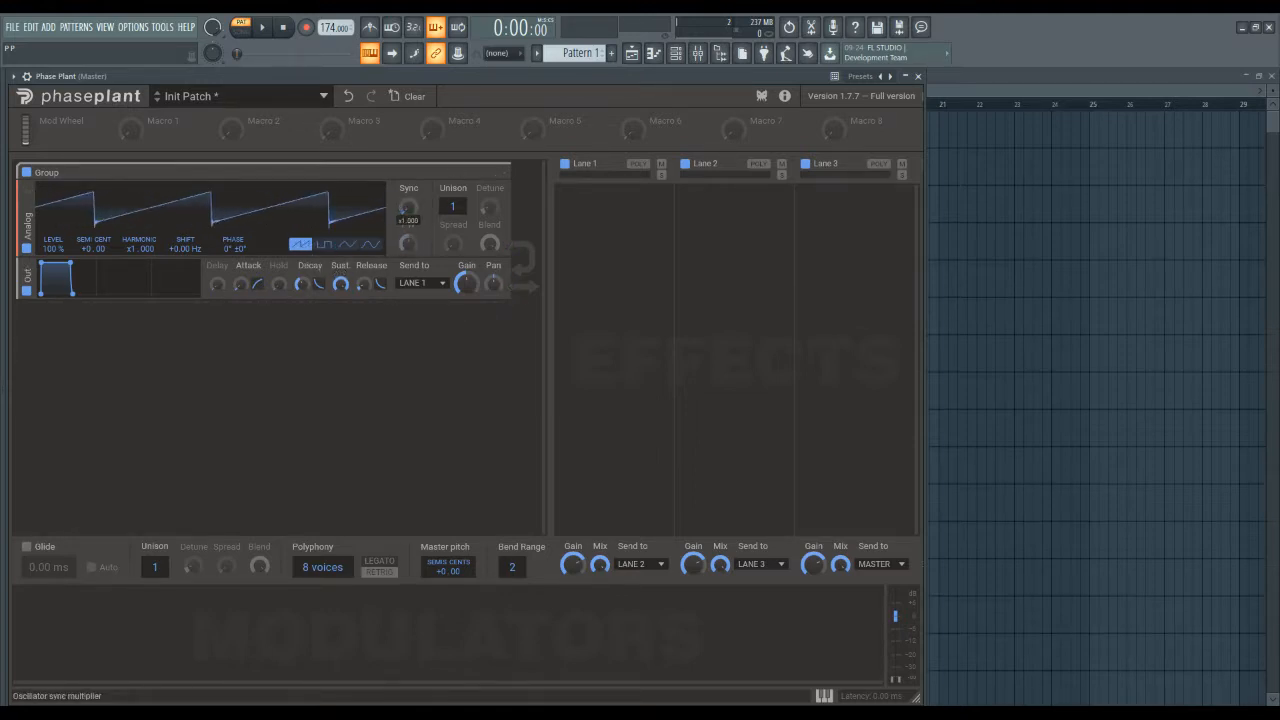
Raise the Analog oscillator's sync multiplier to x12.000 and bring it back down to x1.000.
{"action": "mouse_move", "coordinate": [408, 208]}
{"action": "left_mouse_down"}
{"action": "mouse_move", "coordinate": [408, 150]}
{"action": "mouse_move", "coordinate": [403, 208]}
{"action": "left_mouse_up"}
{"action": "left_click_drag", "start_coordinate": [408, 208], "coordinate": [408, 160]}
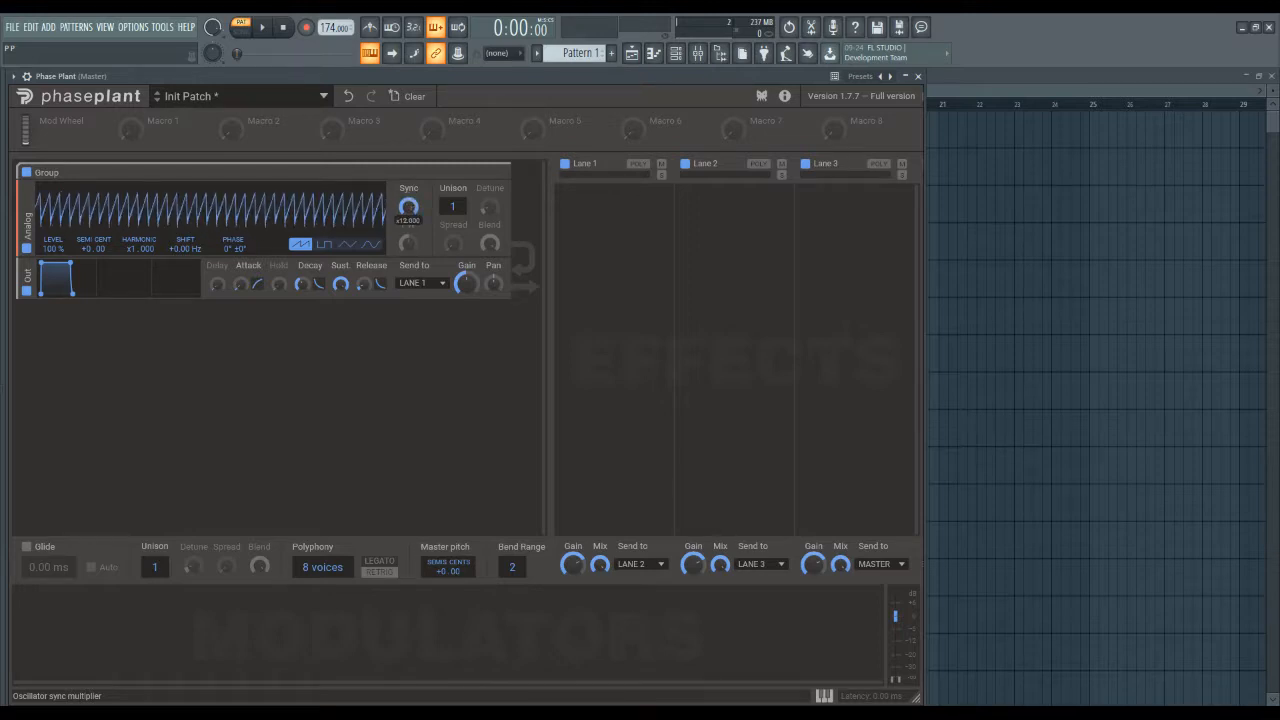
{"action": "mouse_move", "coordinate": [408, 208]}
{"action": "left_mouse_down"}
{"action": "mouse_move", "coordinate": [404, 240]}
{"action": "mouse_move", "coordinate": [408, 170]}
{"action": "mouse_move", "coordinate": [406, 218]}
{"action": "left_mouse_up"}
Try the sine and triangle waveforms on the Analog oscillator and settle on the pulse wave.
{"action": "left_click", "coordinate": [371, 244]}
{"action": "left_click", "coordinate": [347, 244]}
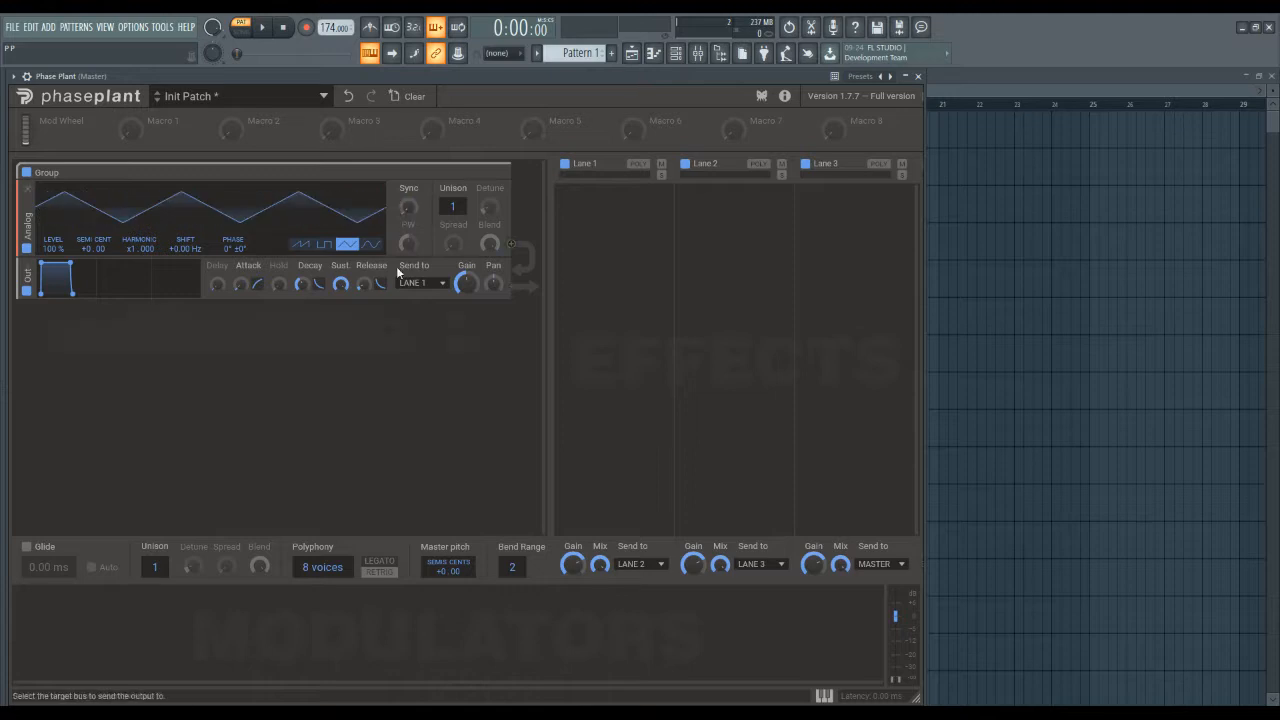
{"action": "left_click", "coordinate": [323, 244]}
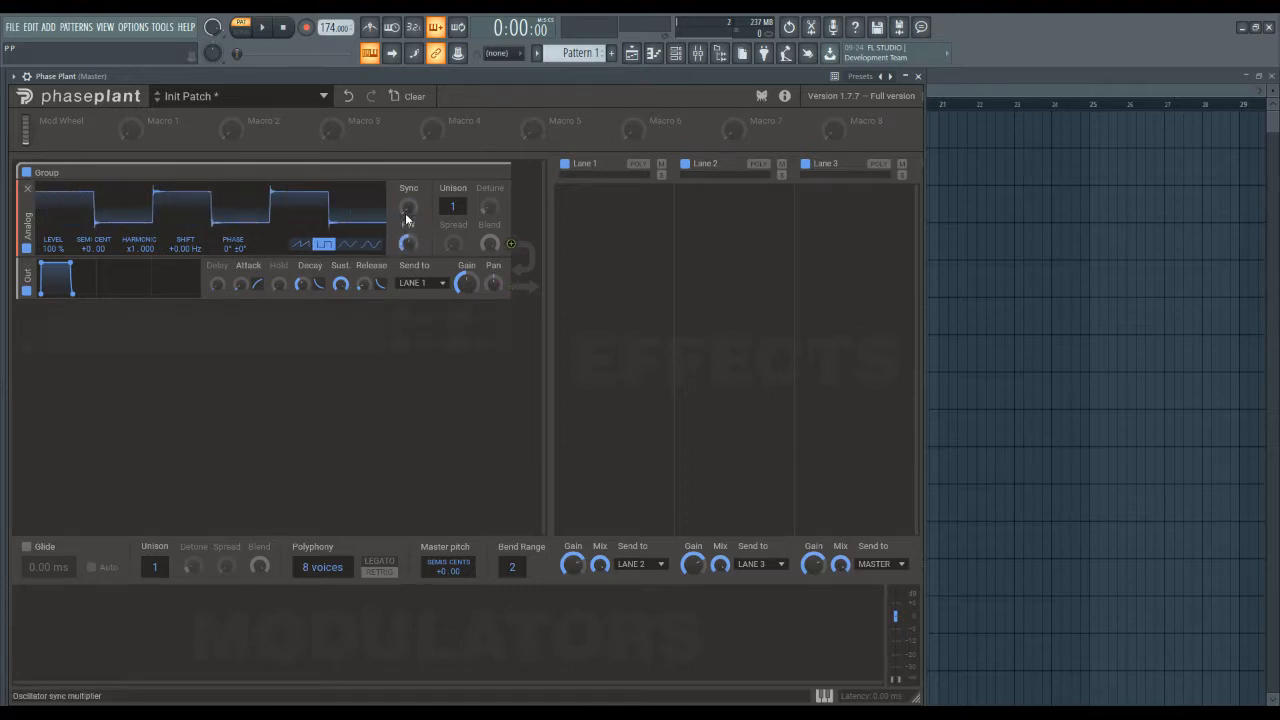
Test wider and narrower pulse widths on the Analog oscillator and reset the pulse width to its default.
{"action": "mouse_move", "coordinate": [408, 244]}
{"action": "left_mouse_down"}
{"action": "mouse_move", "coordinate": [408, 226]}
{"action": "mouse_move", "coordinate": [408, 268]}
{"action": "mouse_move", "coordinate": [412, 220]}
{"action": "mouse_move", "coordinate": [410, 234]}
{"action": "left_mouse_up"}
{"action": "double_click", "coordinate": [410, 246]}
{"action": "mouse_move", "coordinate": [407, 243]}
{"action": "left_mouse_down"}
{"action": "mouse_move", "coordinate": [407, 258]}
{"action": "mouse_move", "coordinate": [407, 230]}
{"action": "mouse_move", "coordinate": [407, 254]}
{"action": "left_mouse_up"}
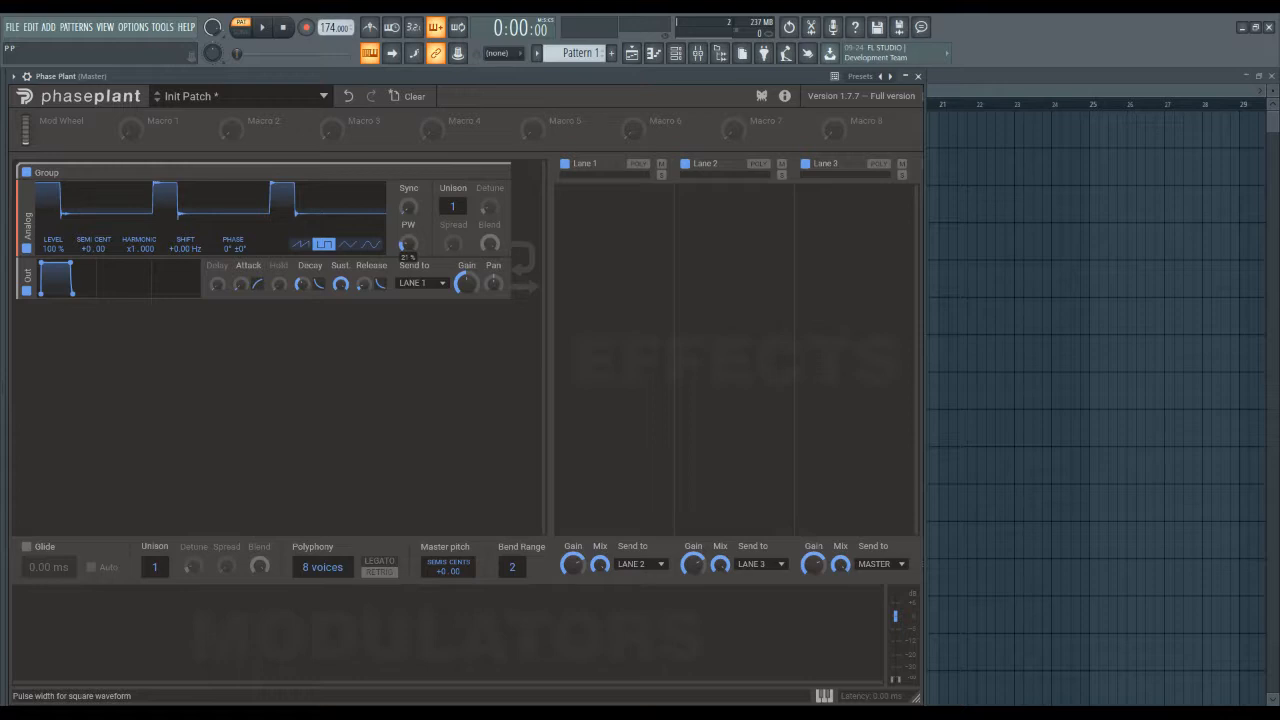
{"action": "double_click", "coordinate": [415, 246]}
Set the Analog oscillator to 8 unison voices and lower the unison blend to 0%.
{"action": "mouse_move", "coordinate": [453, 204]}
{"action": "left_mouse_down"}
{"action": "mouse_move", "coordinate": [453, 188]}
{"action": "mouse_move", "coordinate": [453, 204]}
{"action": "left_mouse_up"}
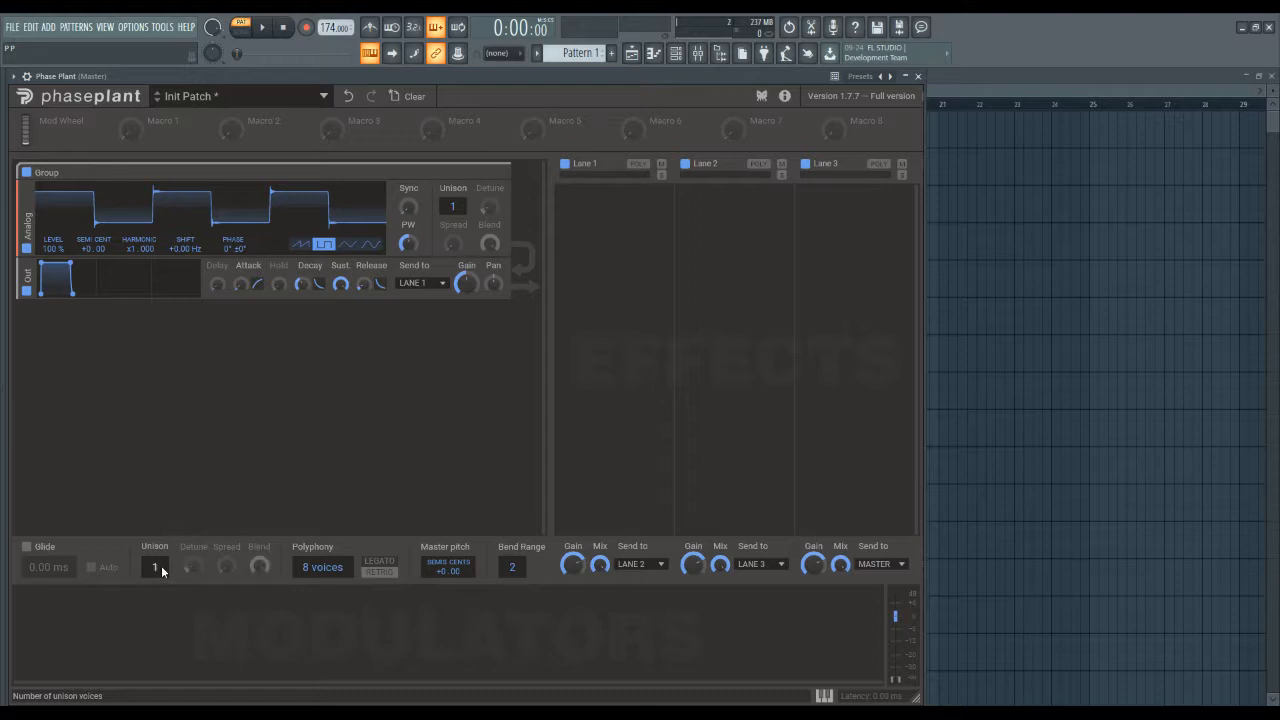
{"action": "left_click_drag", "start_coordinate": [454, 206], "coordinate": [454, 160]}
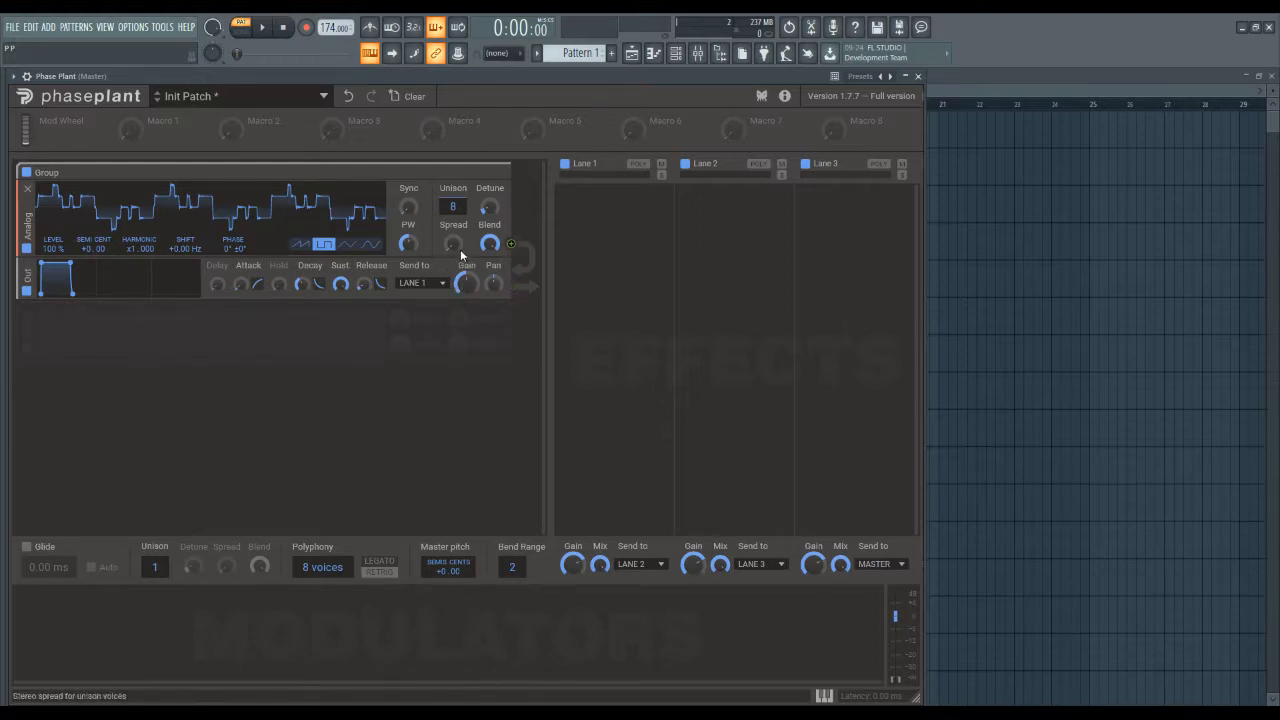
{"action": "left_click_drag", "start_coordinate": [458, 247], "coordinate": [491, 343]}
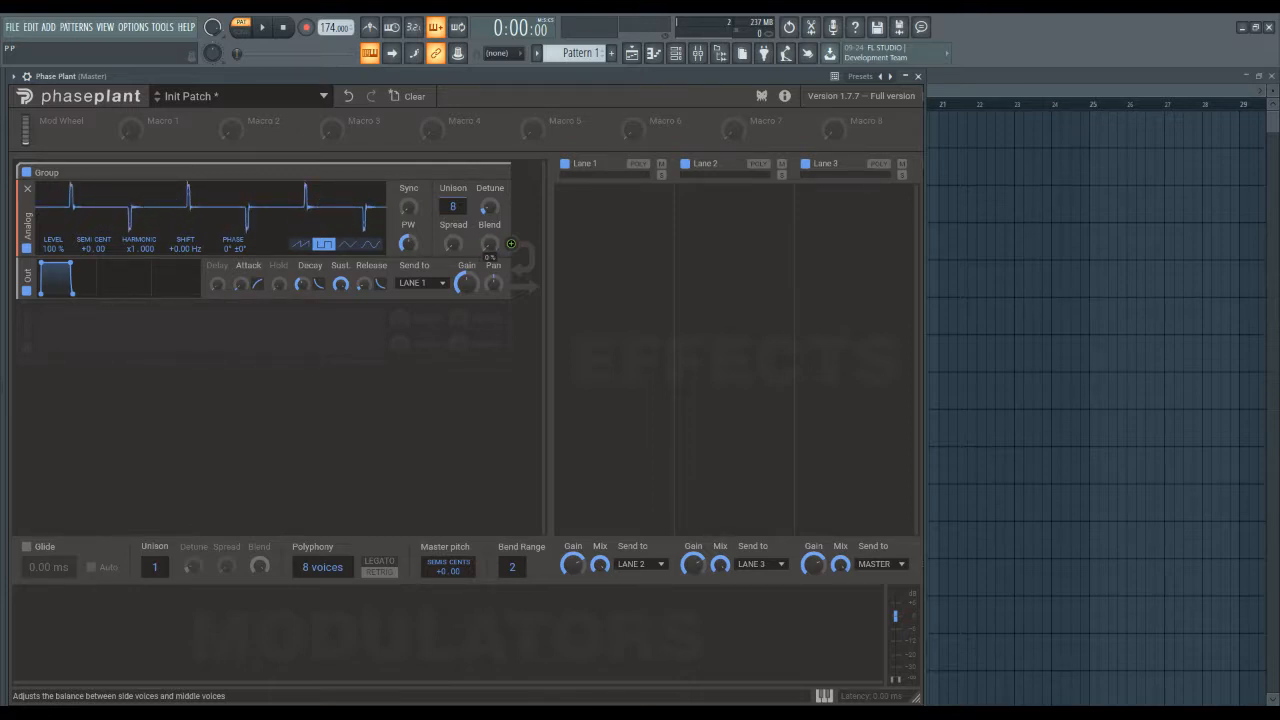
Raise the unison detune and stereo spread, test the blend up and back to 0%, and reset the detune to default.
{"action": "left_click_drag", "start_coordinate": [490, 241], "coordinate": [490, 175]}
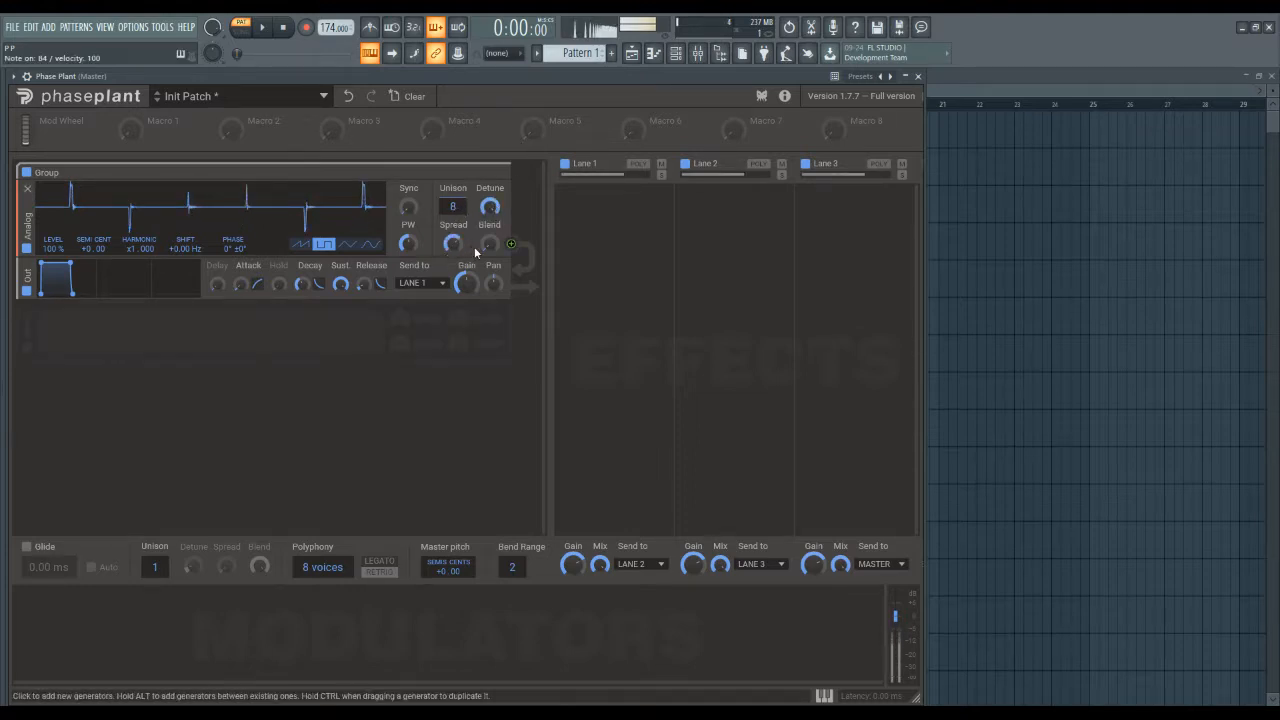
{"action": "left_click_drag", "start_coordinate": [490, 245], "coordinate": [496, 219]}
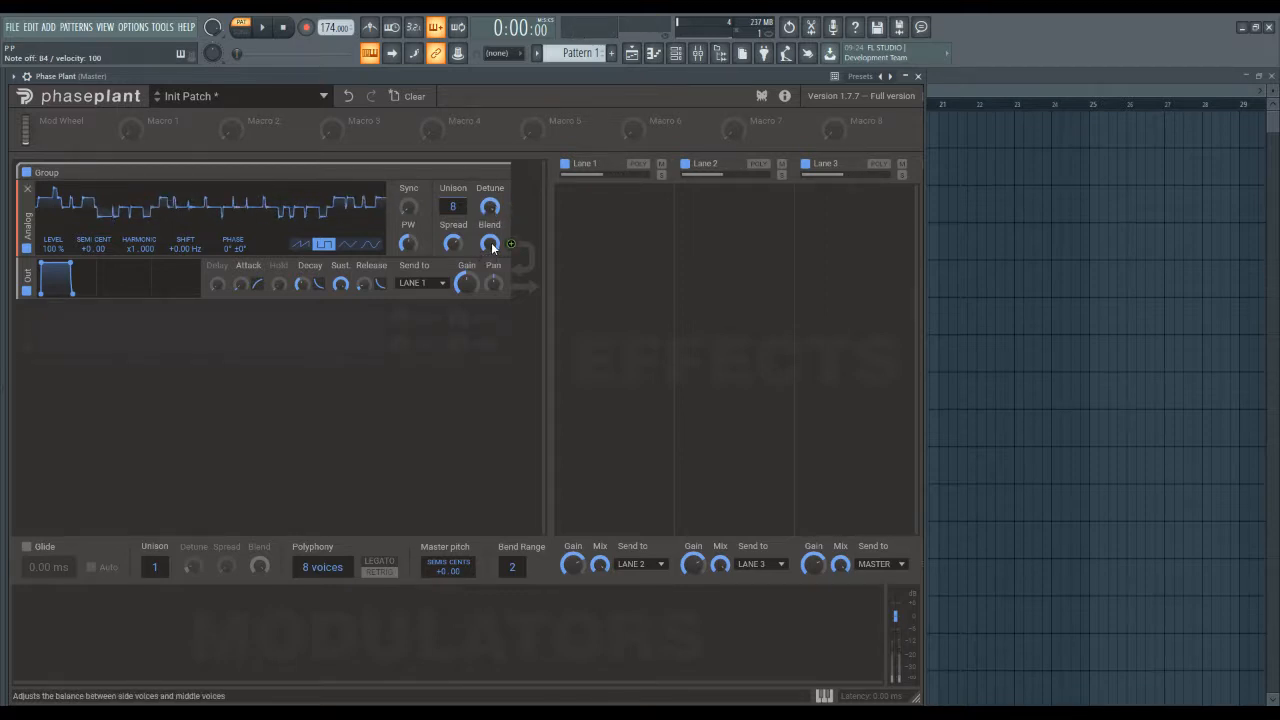
{"action": "double_click", "coordinate": [490, 245]}
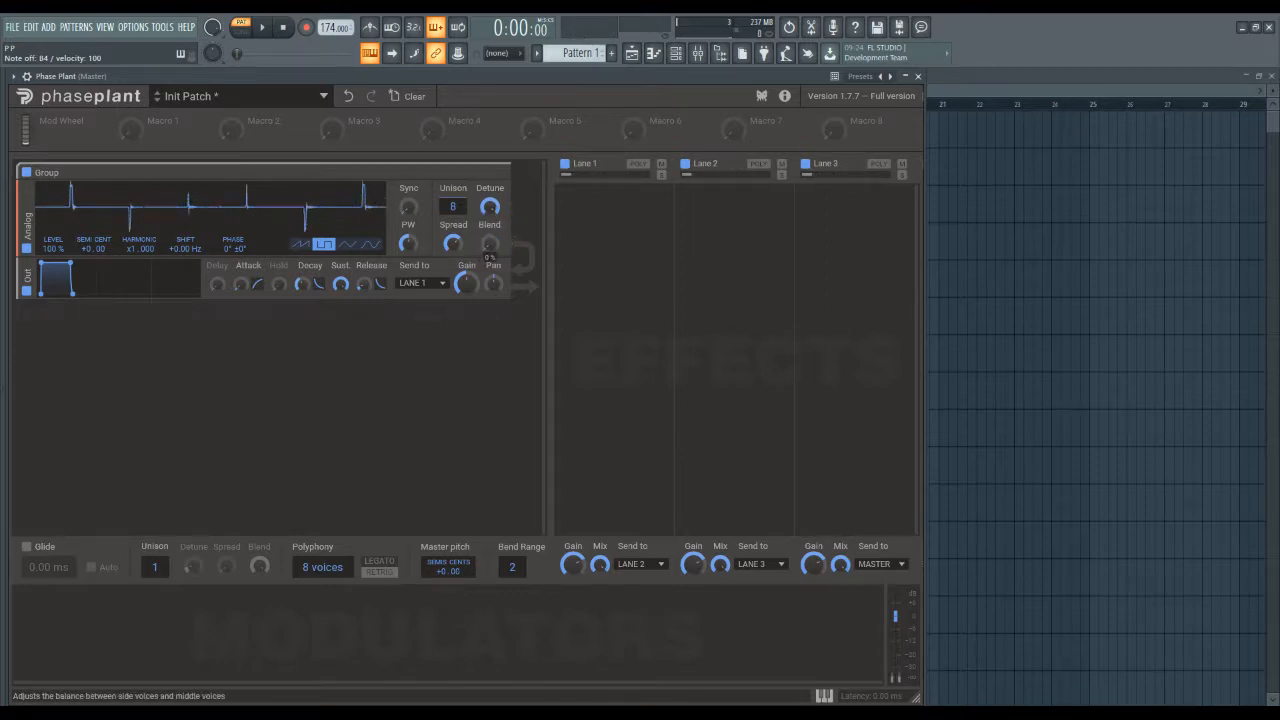
{"action": "double_click", "coordinate": [490, 212]}
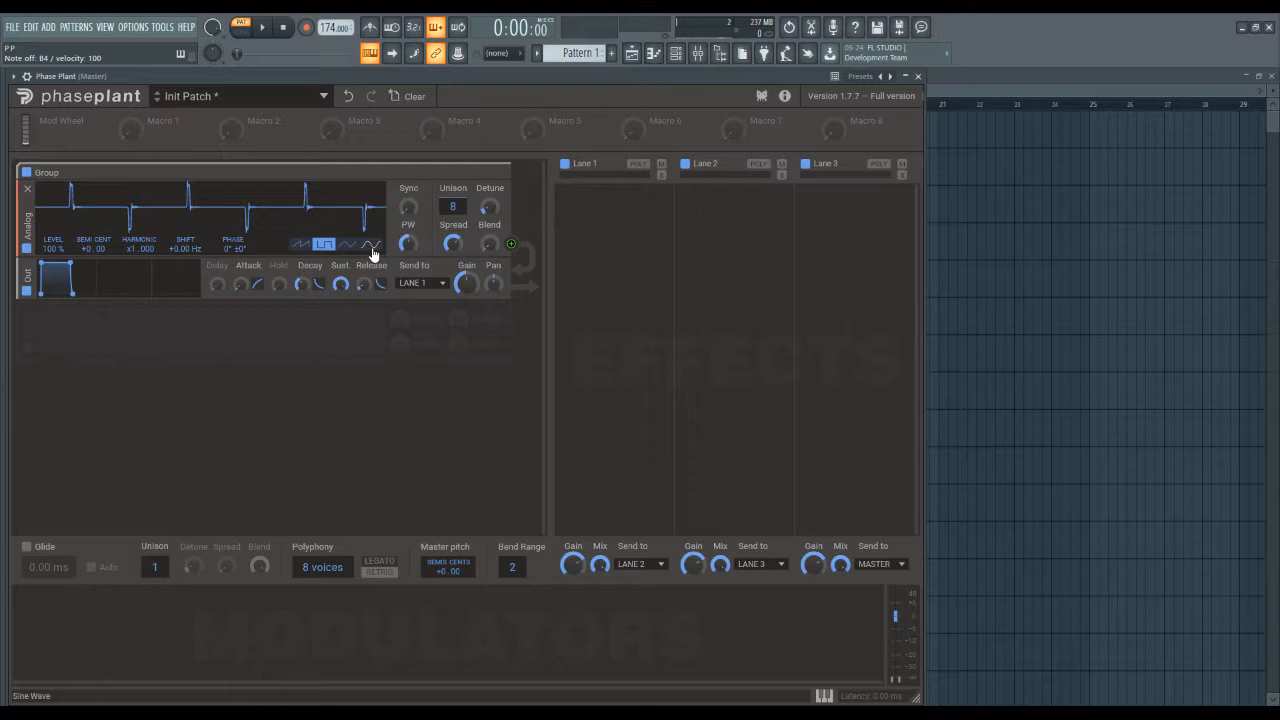
Add Wavetable, Sampler and Noise generators below the Analog oscillator's output module.
{"action": "left_click", "coordinate": [265, 396]}
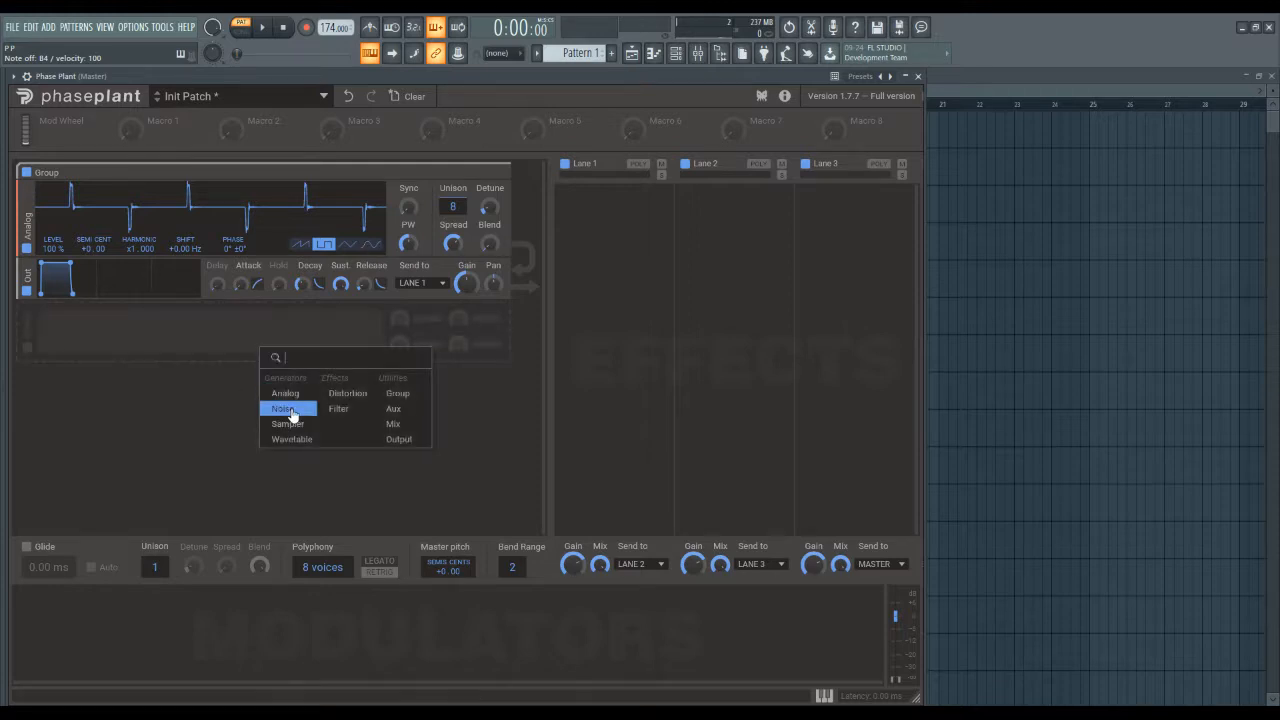
{"action": "left_click", "coordinate": [295, 440]}
{"action": "left_click", "coordinate": [295, 446]}
{"action": "left_click", "coordinate": [315, 467]}
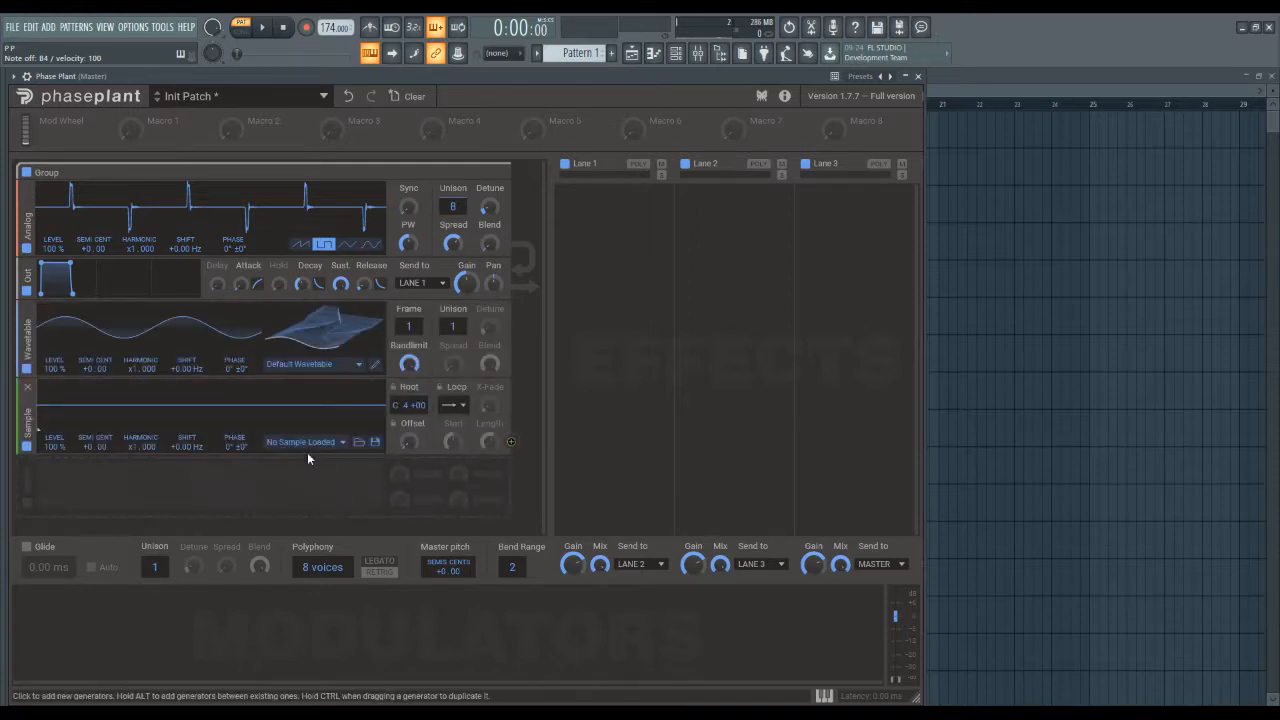
{"action": "left_click", "coordinate": [307, 452]}
{"action": "left_click", "coordinate": [316, 550]}
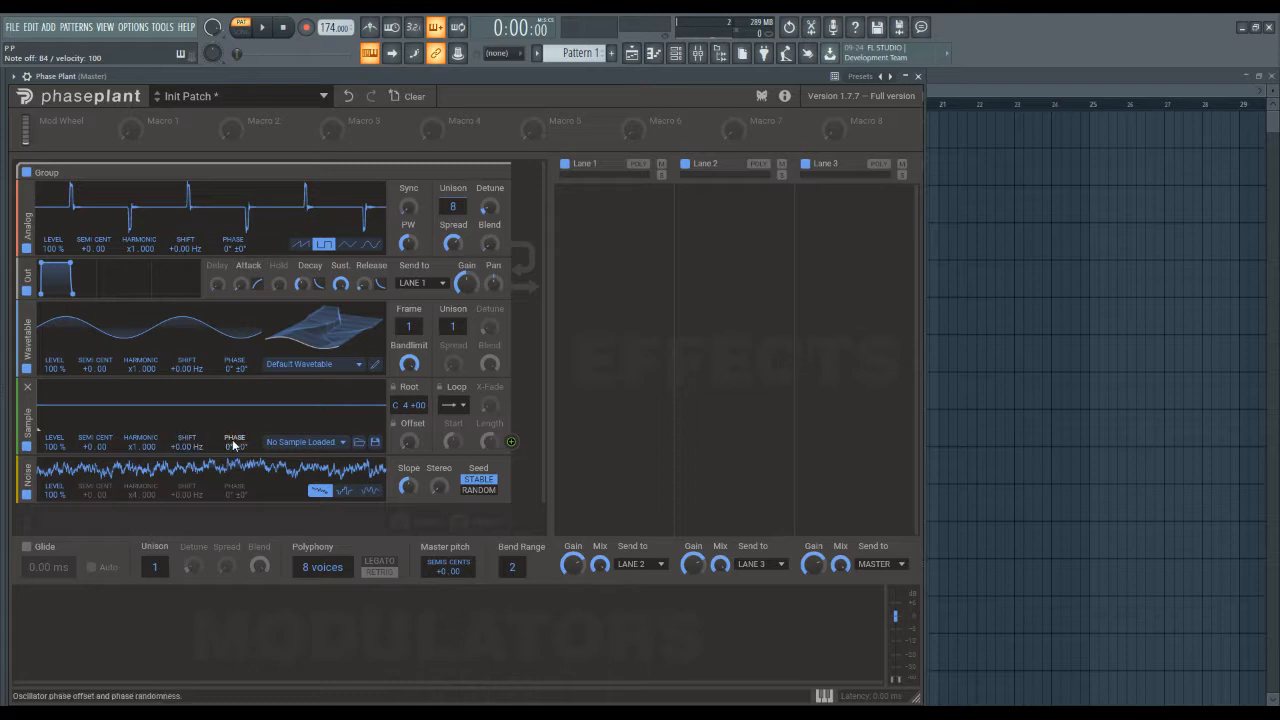
Test the Analog oscillator's level and semitone tuning, resetting them to 100% and +0.00.
{"action": "left_click_drag", "start_coordinate": [54, 248], "coordinate": [54, 340]}
{"action": "double_click", "coordinate": [55, 249]}
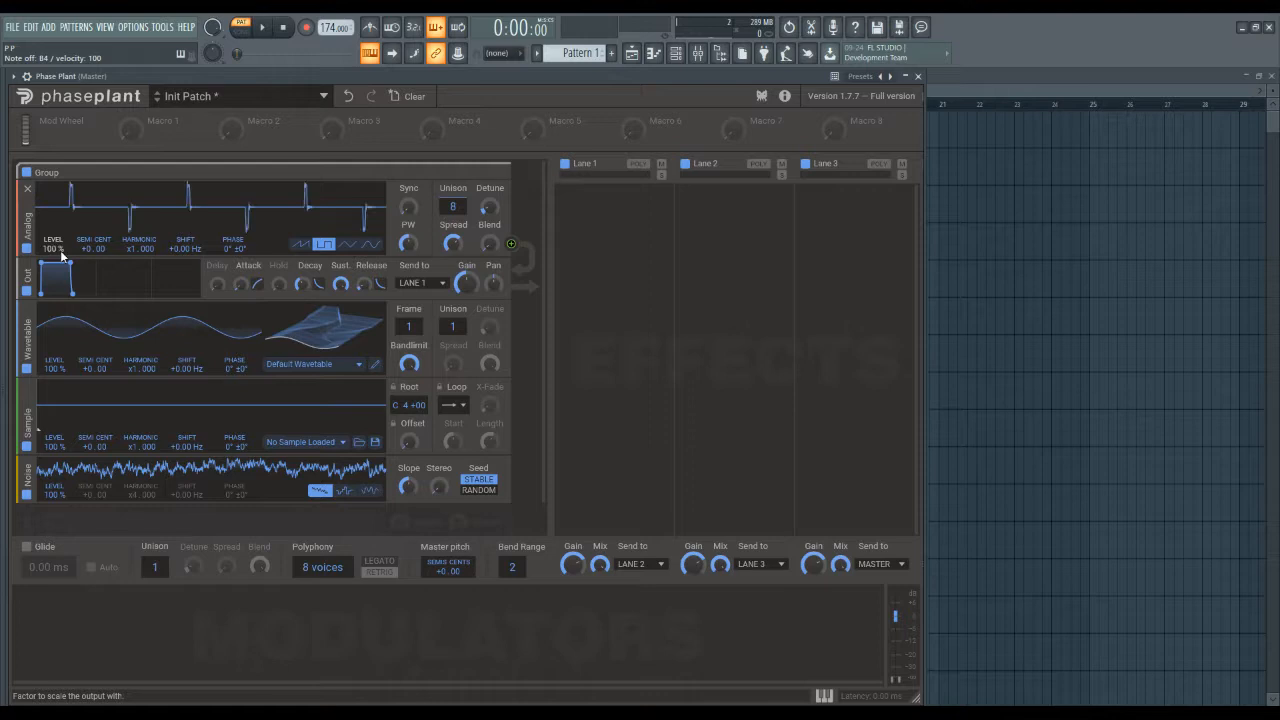
{"action": "left_click_drag", "start_coordinate": [92, 249], "coordinate": [88, 280]}
{"action": "double_click", "coordinate": [88, 250]}
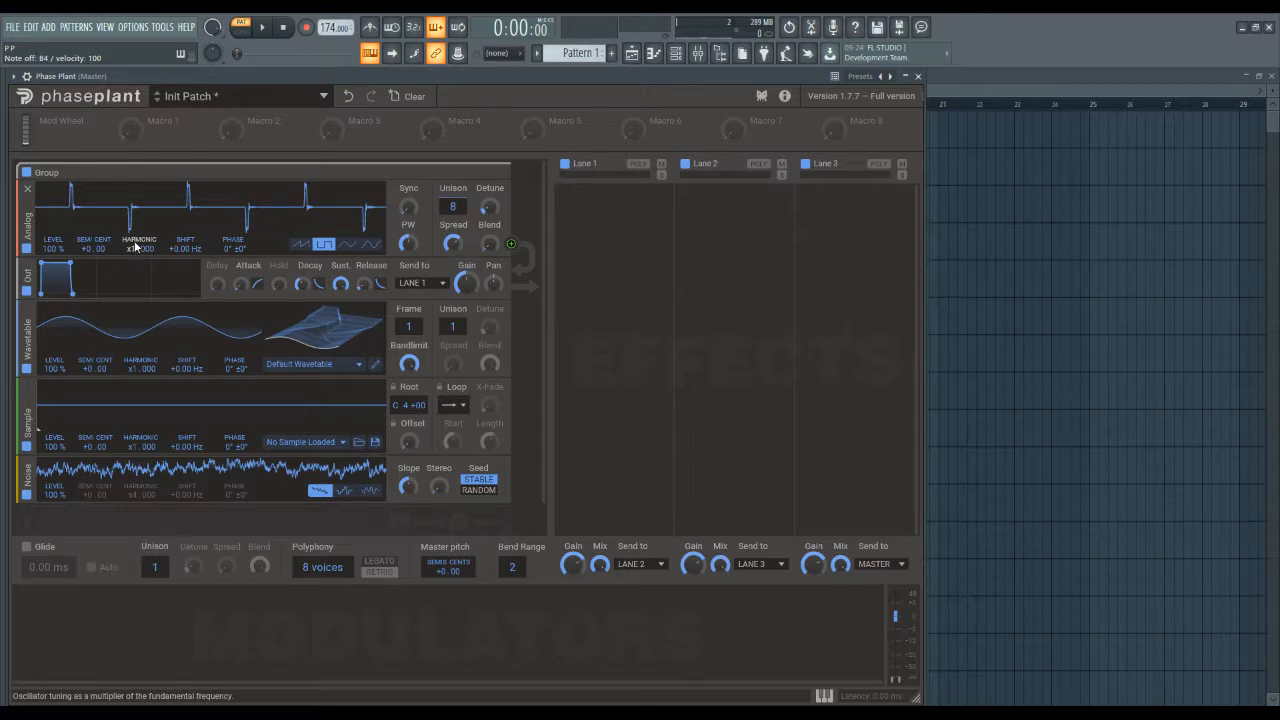
Raise the Analog oscillator's harmonic multiplier to x2.000, lower it, and set it to exactly x0.500.
{"action": "mouse_move", "coordinate": [130, 252]}
{"action": "left_mouse_down"}
{"action": "mouse_move", "coordinate": [130, 214]}
{"action": "mouse_move", "coordinate": [133, 254]}
{"action": "left_mouse_up"}
{"action": "left_click_drag", "start_coordinate": [133, 254], "coordinate": [133, 246]}
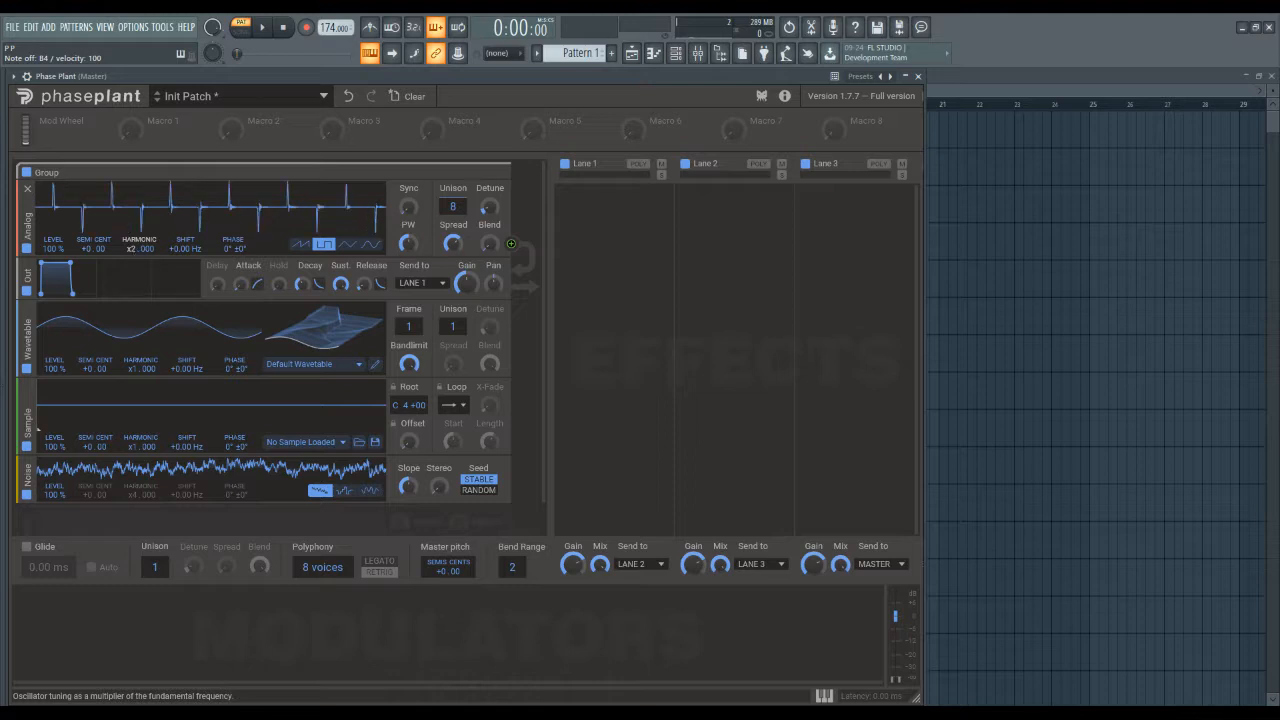
{"action": "left_click_drag", "start_coordinate": [133, 246], "coordinate": [141, 250]}
{"action": "mouse_move", "coordinate": [141, 250]}
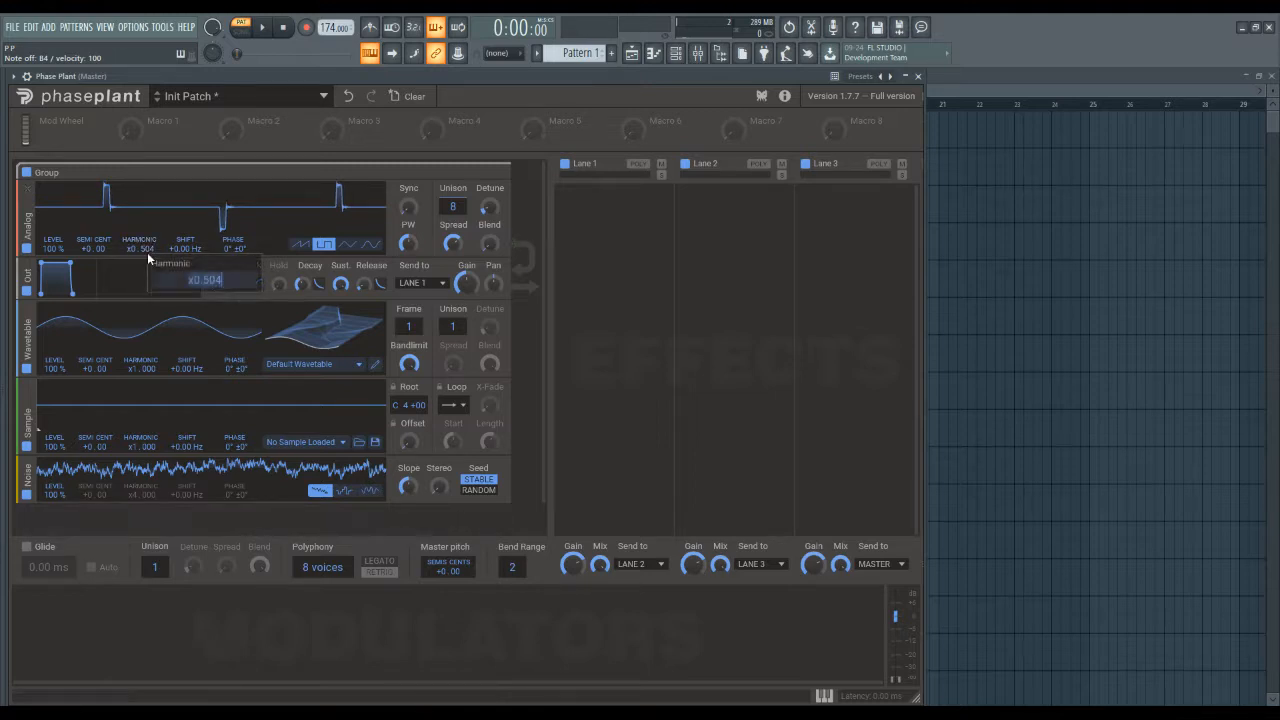
{"action": "type", "text": "0.5"}
{"action": "key", "text": "Return"}
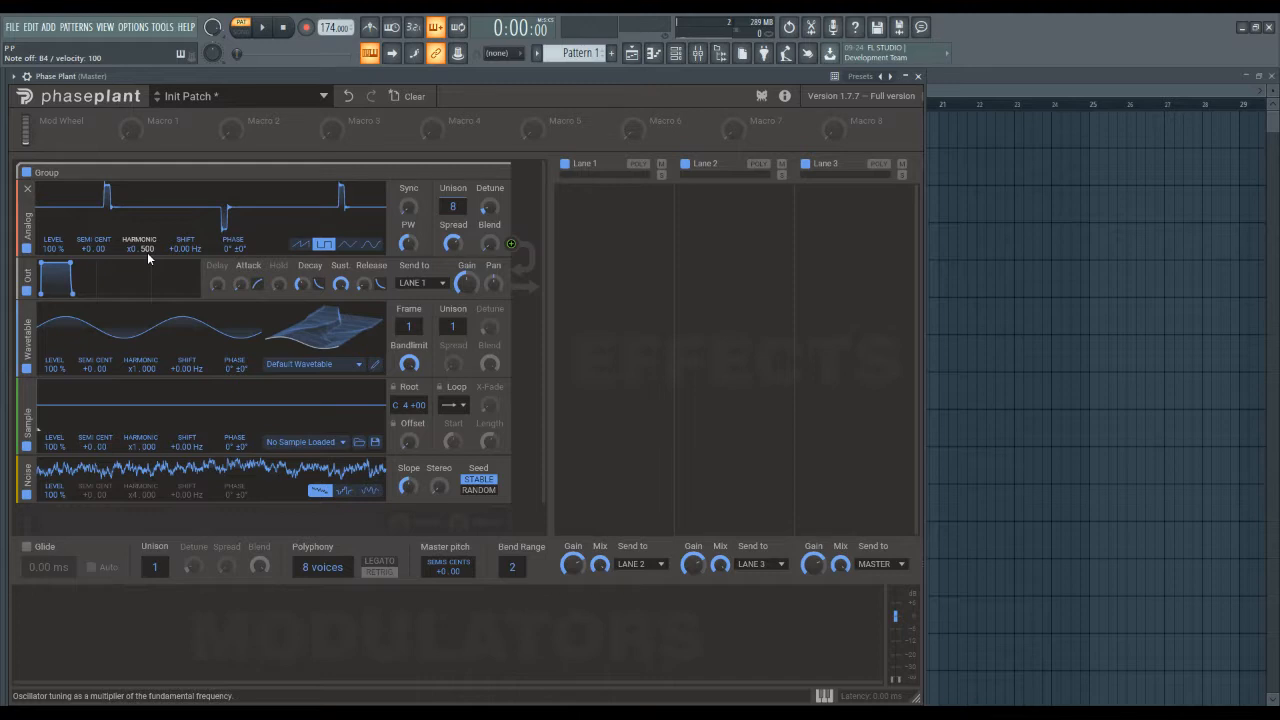
Enter harmonic multipliers of 28.537 and 2 for the Analog oscillator.
{"action": "double_click", "coordinate": [147, 252]}
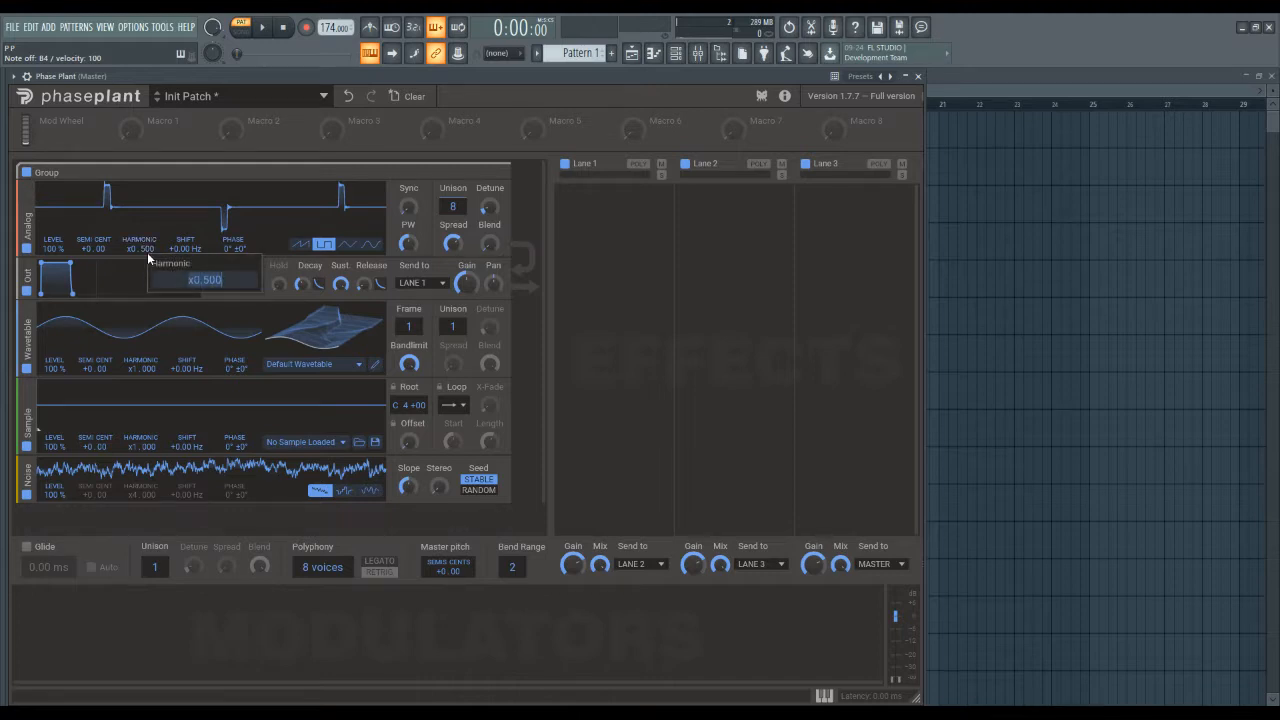
{"action": "type", "text": "28.537"}
{"action": "key", "text": "Return"}
{"action": "double_click", "coordinate": [147, 252]}
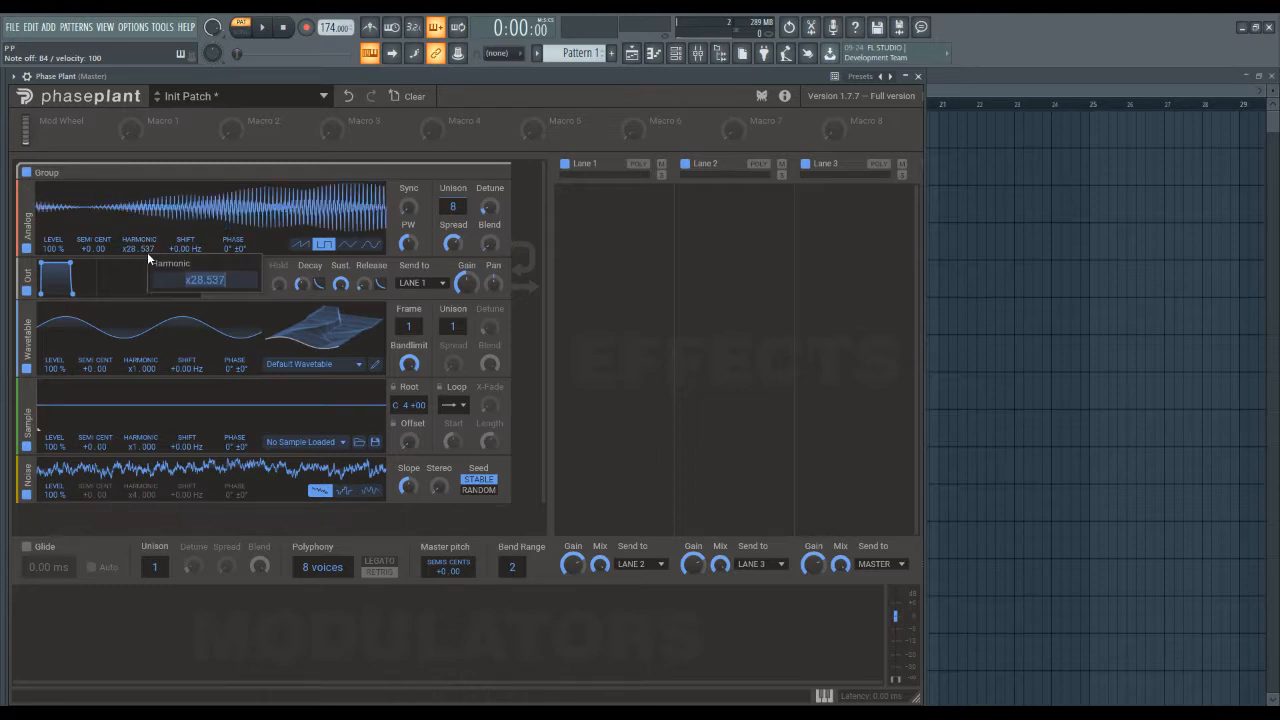
{"action": "type", "text": "2"}
{"action": "key", "text": "Return"}
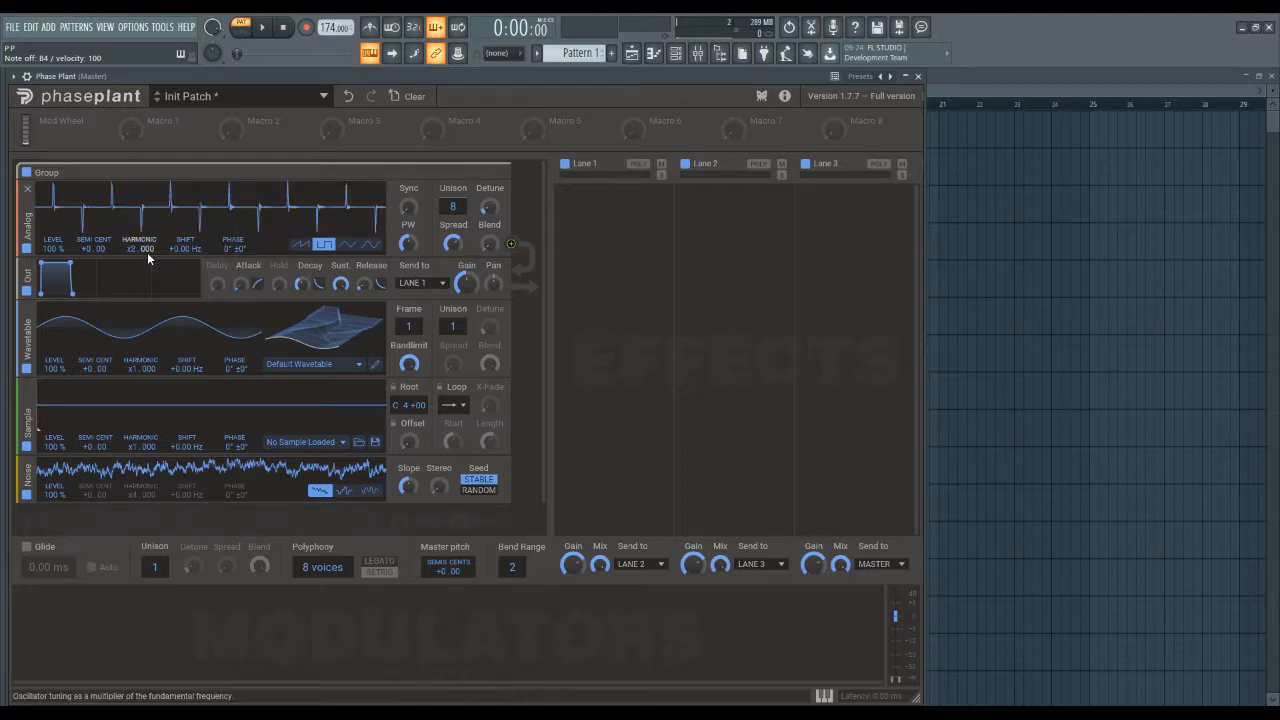
Test a harmonic of x5.998 and a shift of +5.00 kHz on the Analog oscillator, resetting them to x1.000 and 0 Hz.
{"action": "left_click_drag", "start_coordinate": [139, 252], "coordinate": [191, 249]}
{"action": "double_click", "coordinate": [190, 249]}
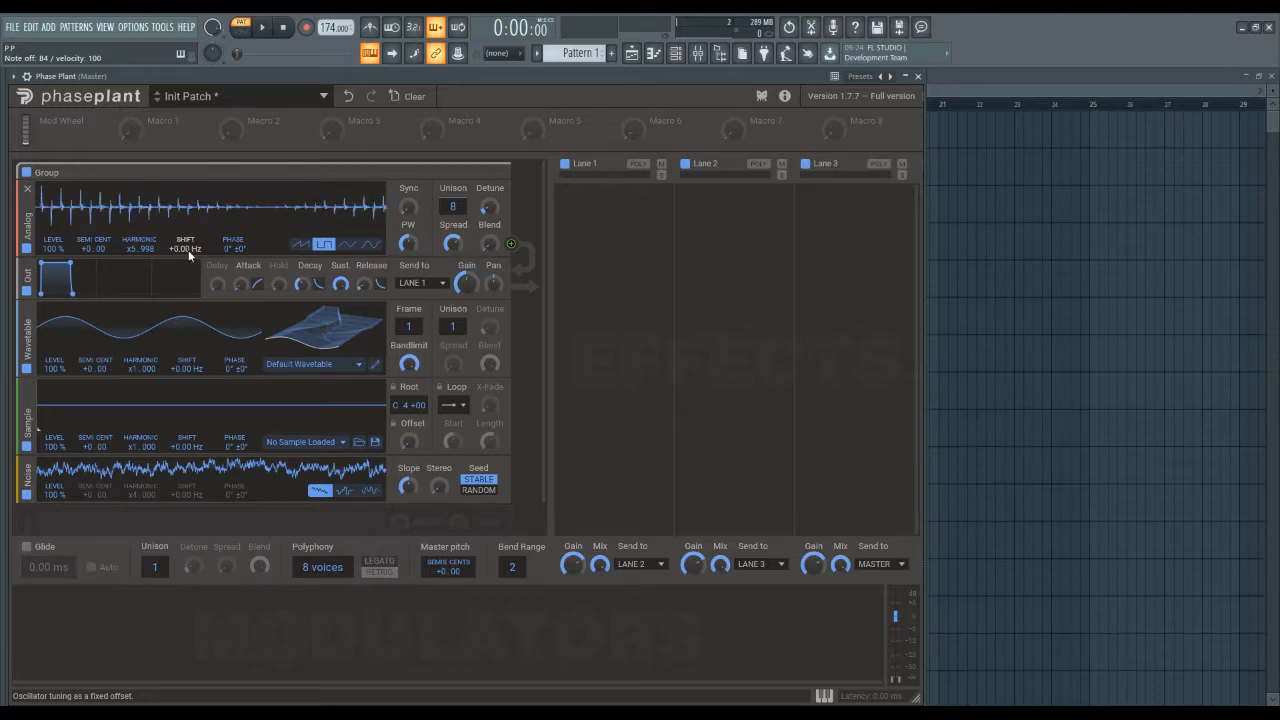
{"action": "left_click_drag", "start_coordinate": [186, 250], "coordinate": [186, 224]}
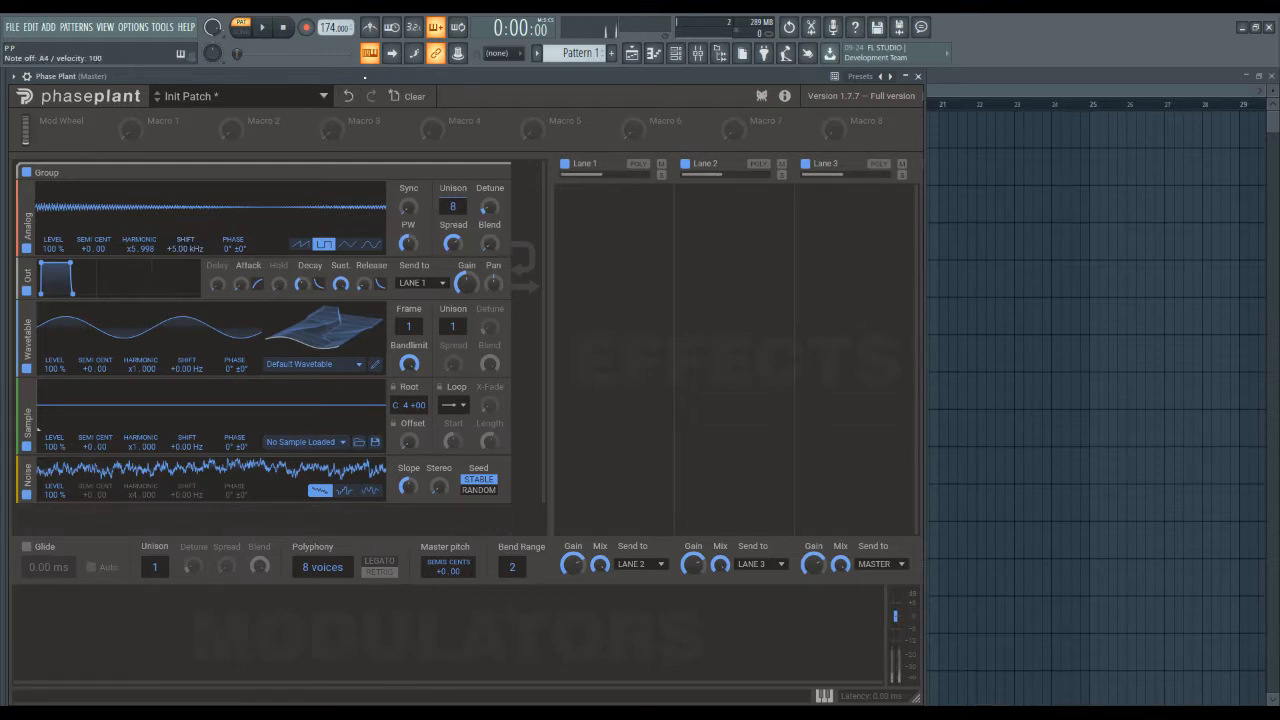
{"action": "double_click", "coordinate": [186, 248]}
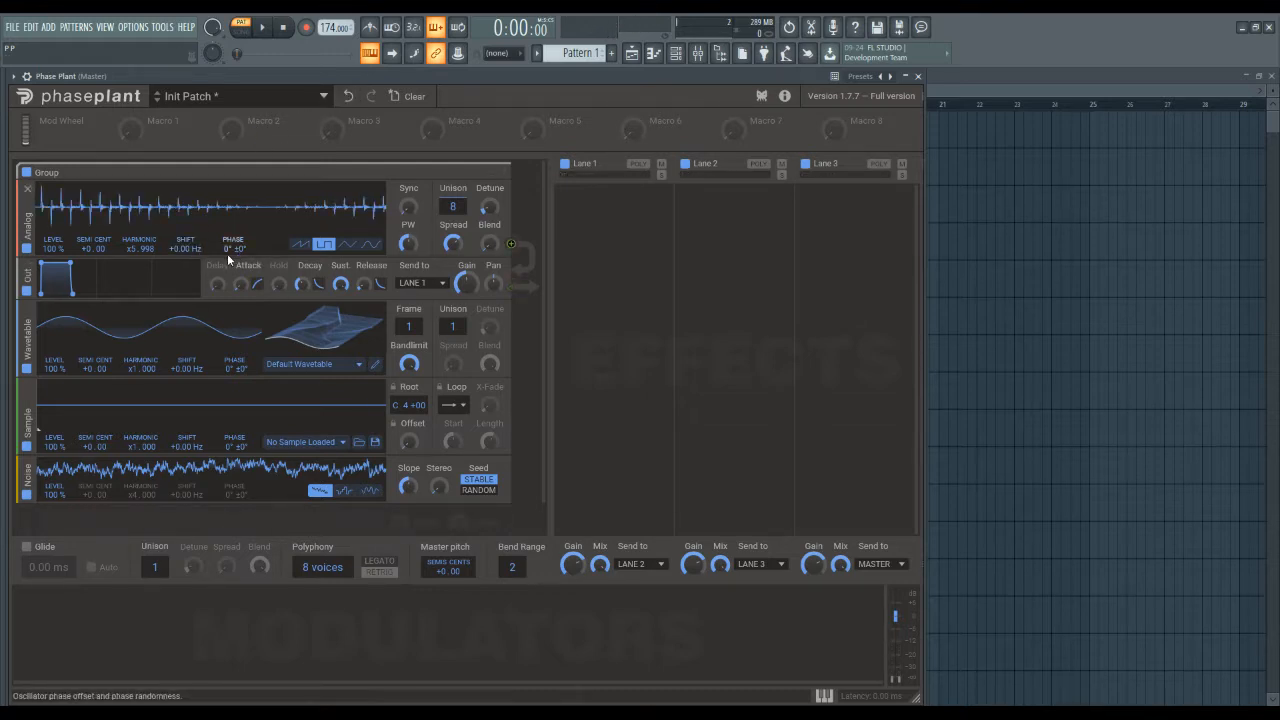
{"action": "double_click", "coordinate": [137, 248]}
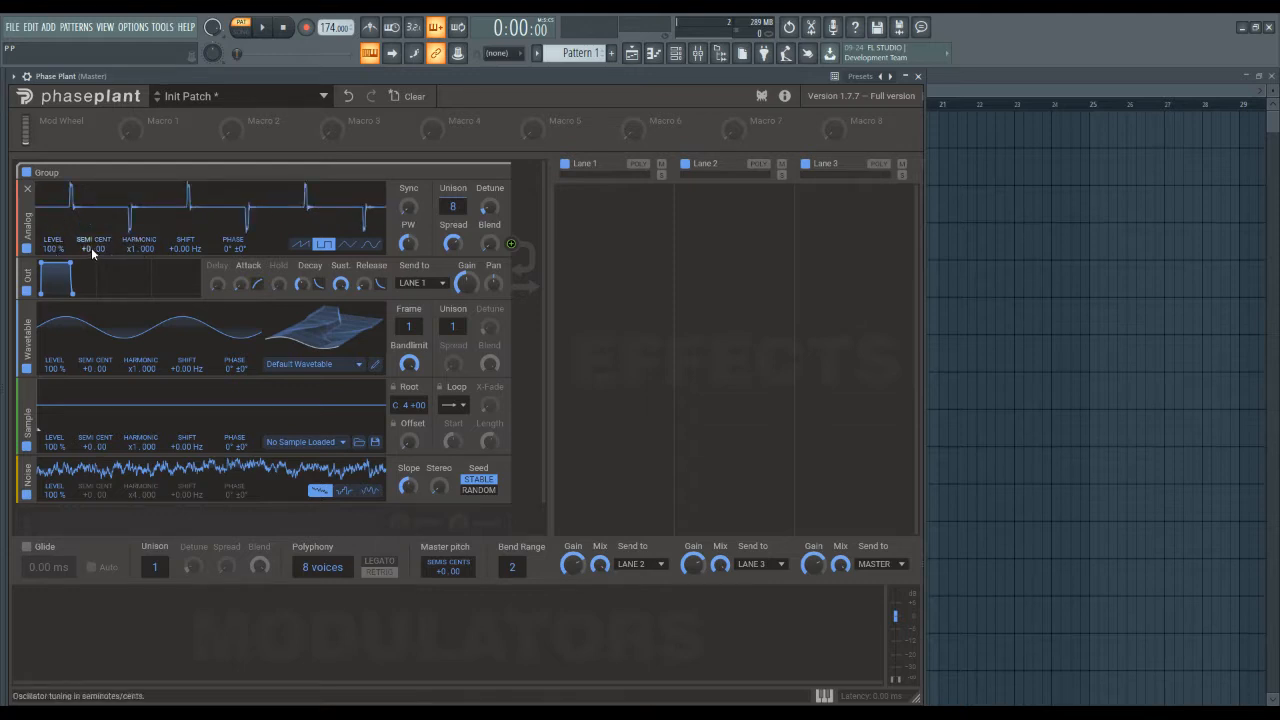
Offset the Analog oscillator's pulse wave phase to 180° and reset it to 0°.
{"action": "left_click_drag", "start_coordinate": [235, 250], "coordinate": [235, 235]}
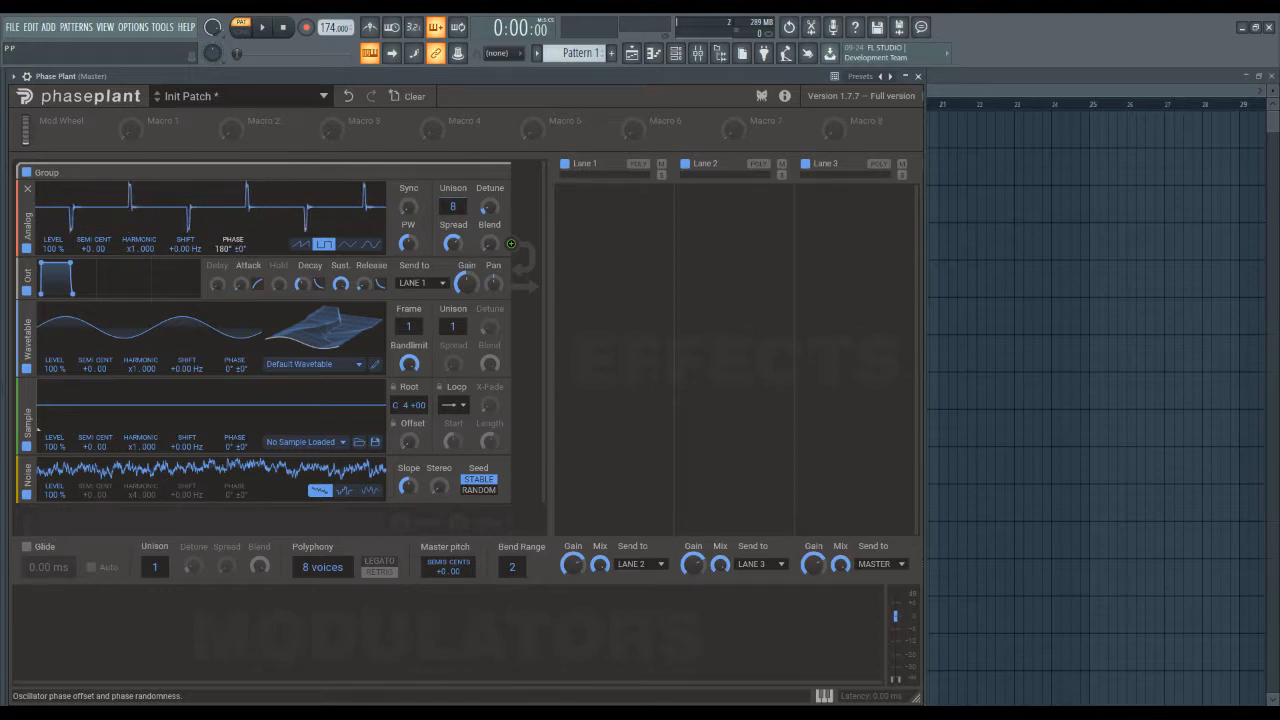
{"action": "left_click_drag", "start_coordinate": [228, 250], "coordinate": [228, 250]}
{"action": "double_click", "coordinate": [228, 250]}
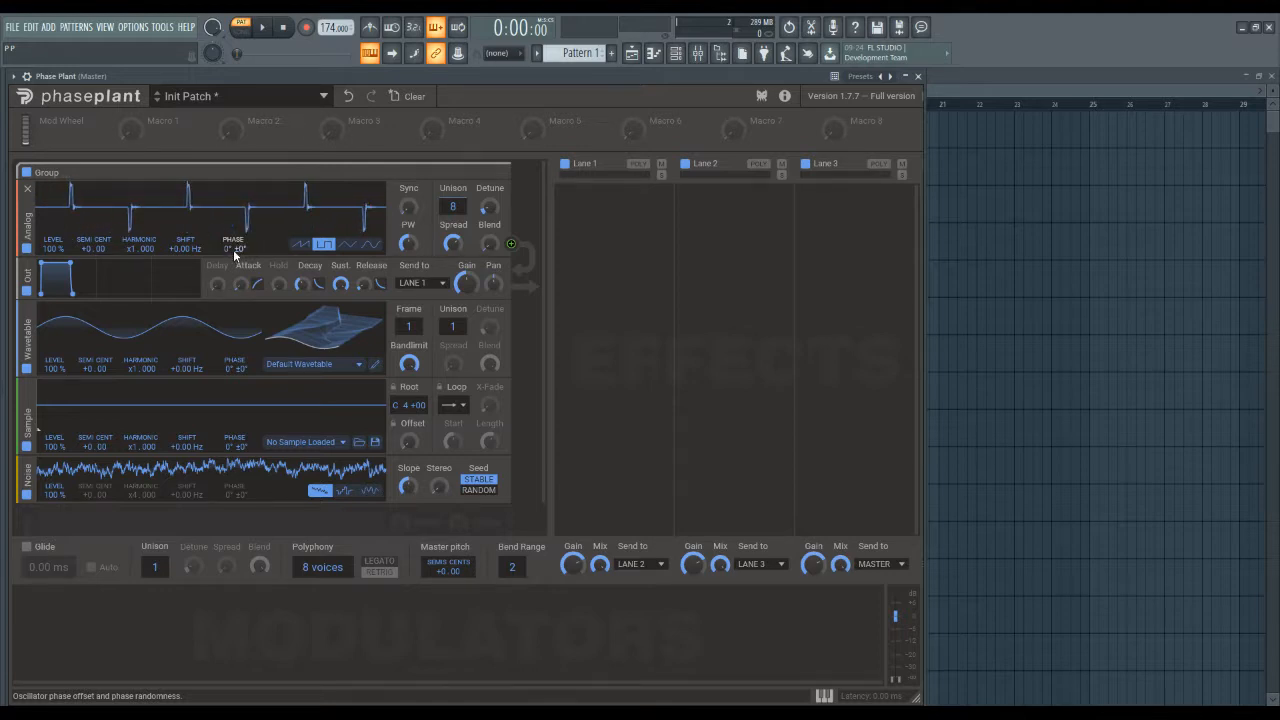
Switch the Analog oscillator to a sine wave with 1 unison voice, and test a 180° phase offset before resetting it to 0°.
{"action": "left_click", "coordinate": [370, 244]}
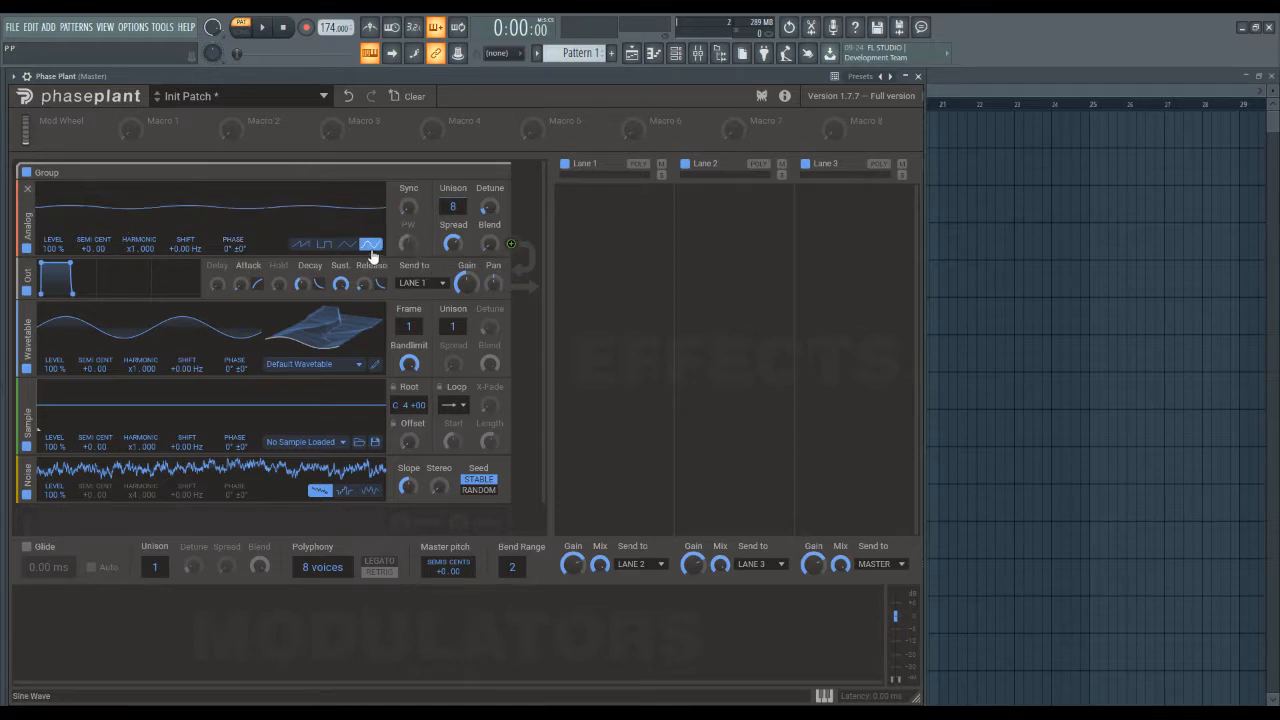
{"action": "double_click", "coordinate": [455, 206]}
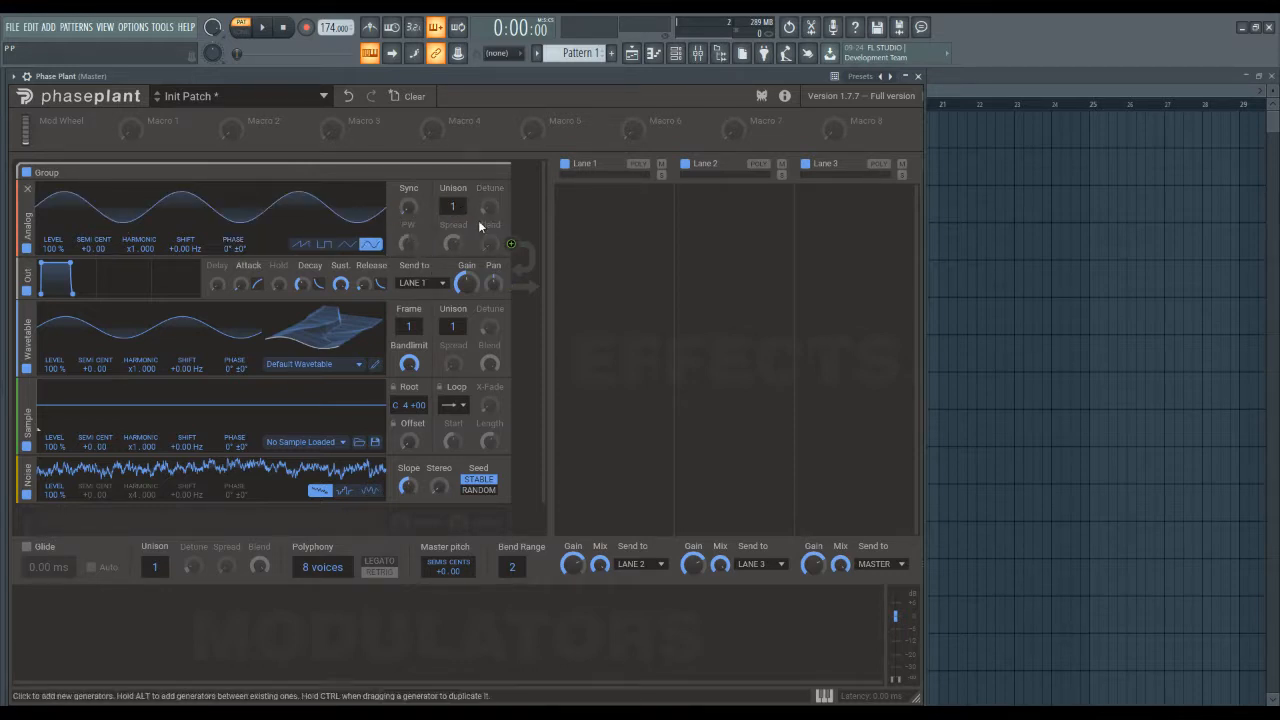
{"action": "left_click_drag", "start_coordinate": [232, 249], "coordinate": [232, 306]}
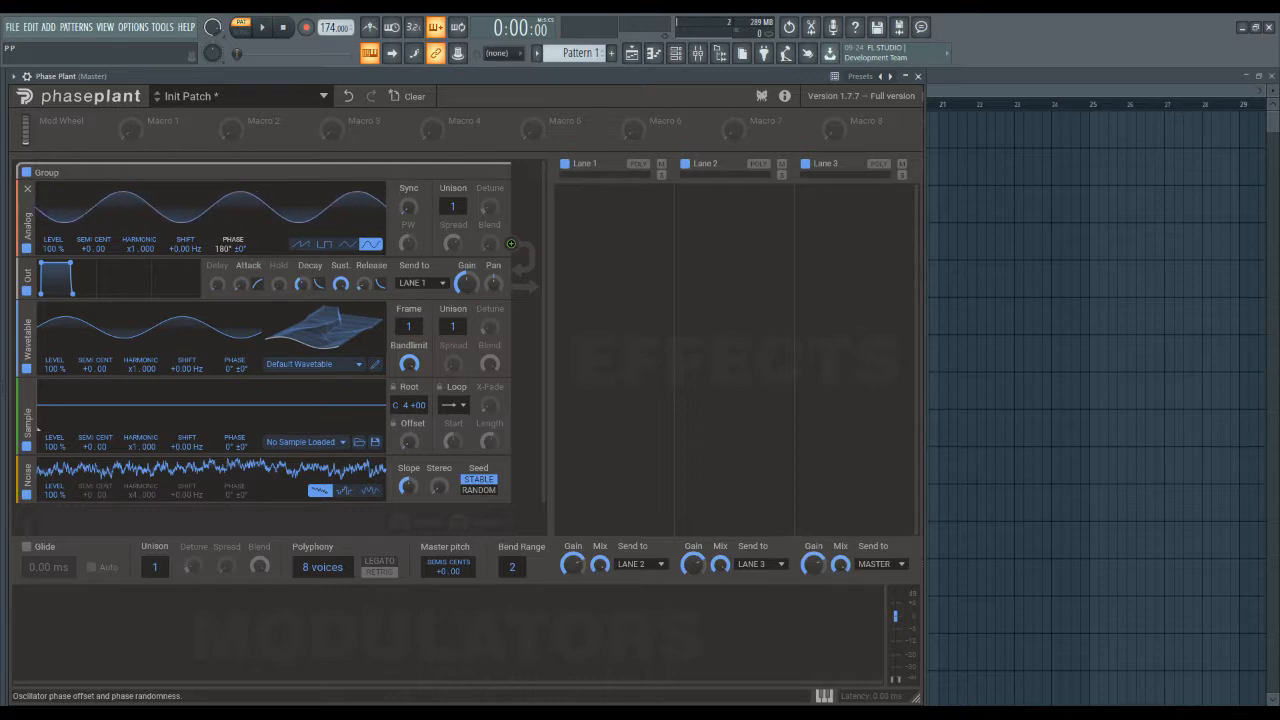
{"action": "double_click", "coordinate": [224, 252]}
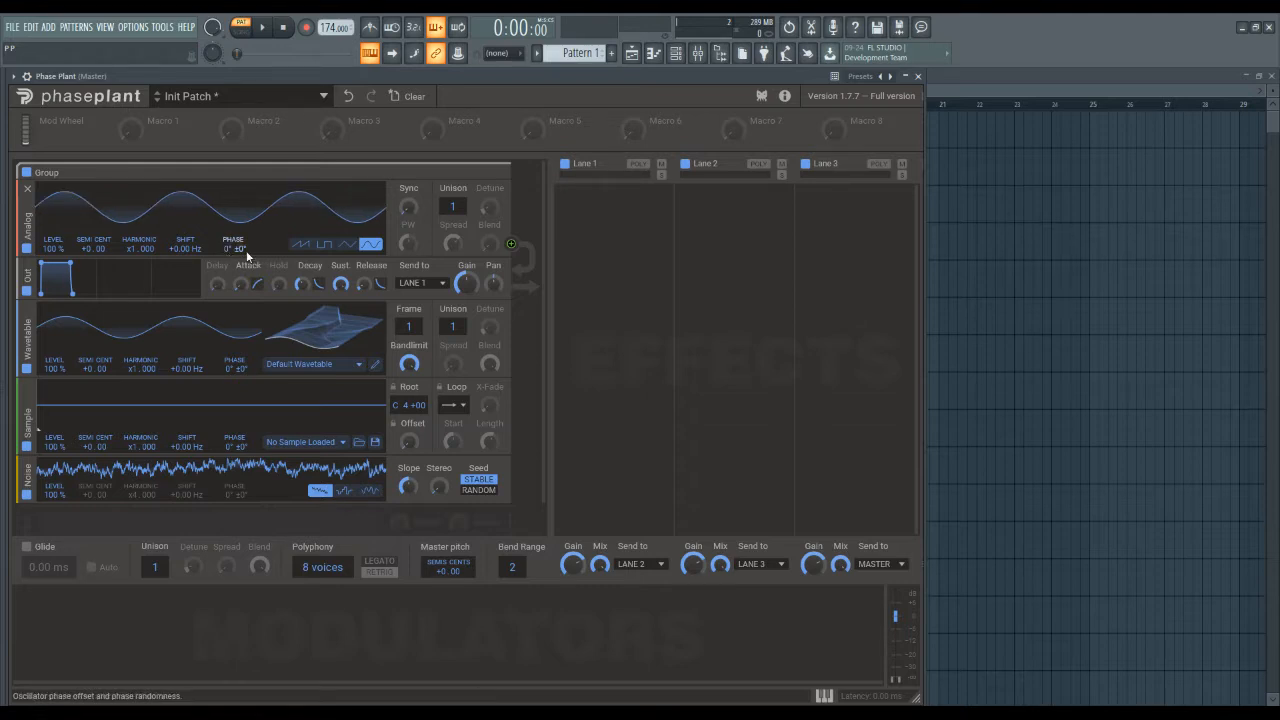
Test ±180° phase randomness on the Analog sine wave with 8 unison voices, resetting to 1 voice and ±0°.
{"action": "mouse_move", "coordinate": [244, 248]}
{"action": "left_mouse_down"}
{"action": "mouse_move", "coordinate": [244, 228]}
{"action": "mouse_move", "coordinate": [244, 247]}
{"action": "left_mouse_up"}
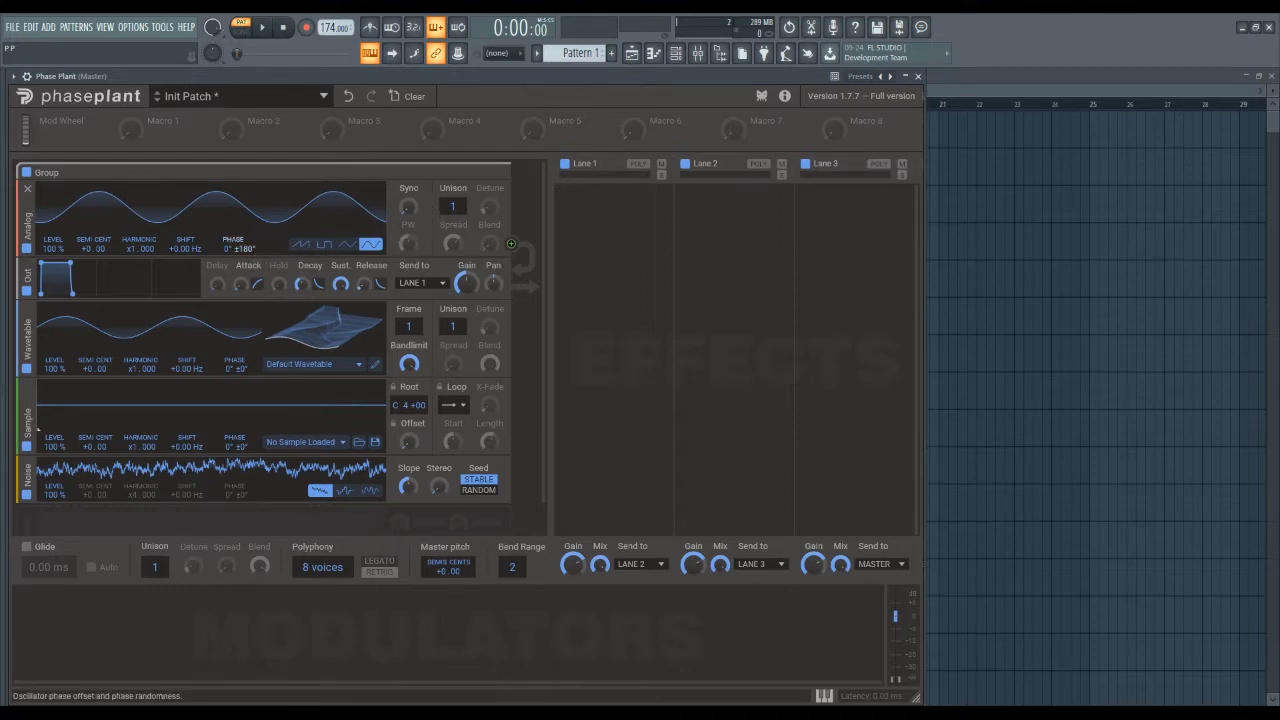
{"action": "scroll", "coordinate": [448, 204], "scroll_direction": "up", "scroll_amount": 7}
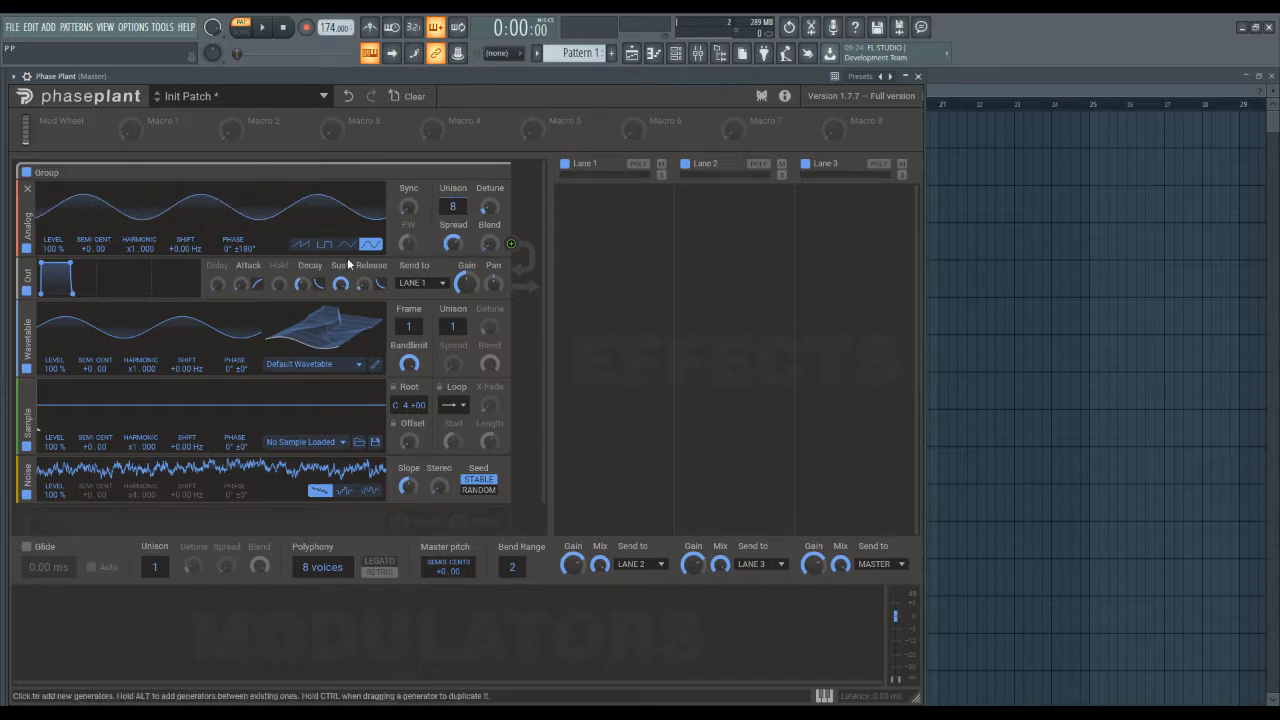
{"action": "double_click", "coordinate": [454, 208]}
{"action": "double_click", "coordinate": [253, 248]}
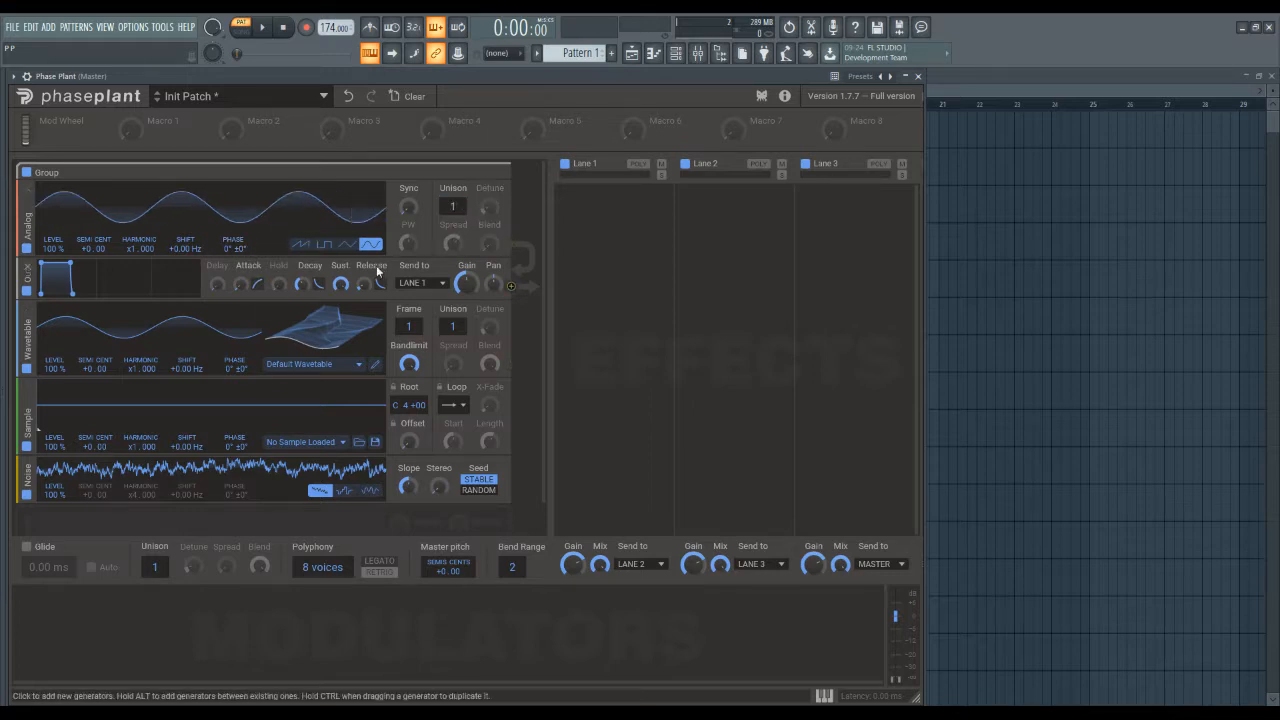
Remove the Wavetable, Sample and Noise generators from the patch.
{"action": "left_click", "coordinate": [28, 316]}
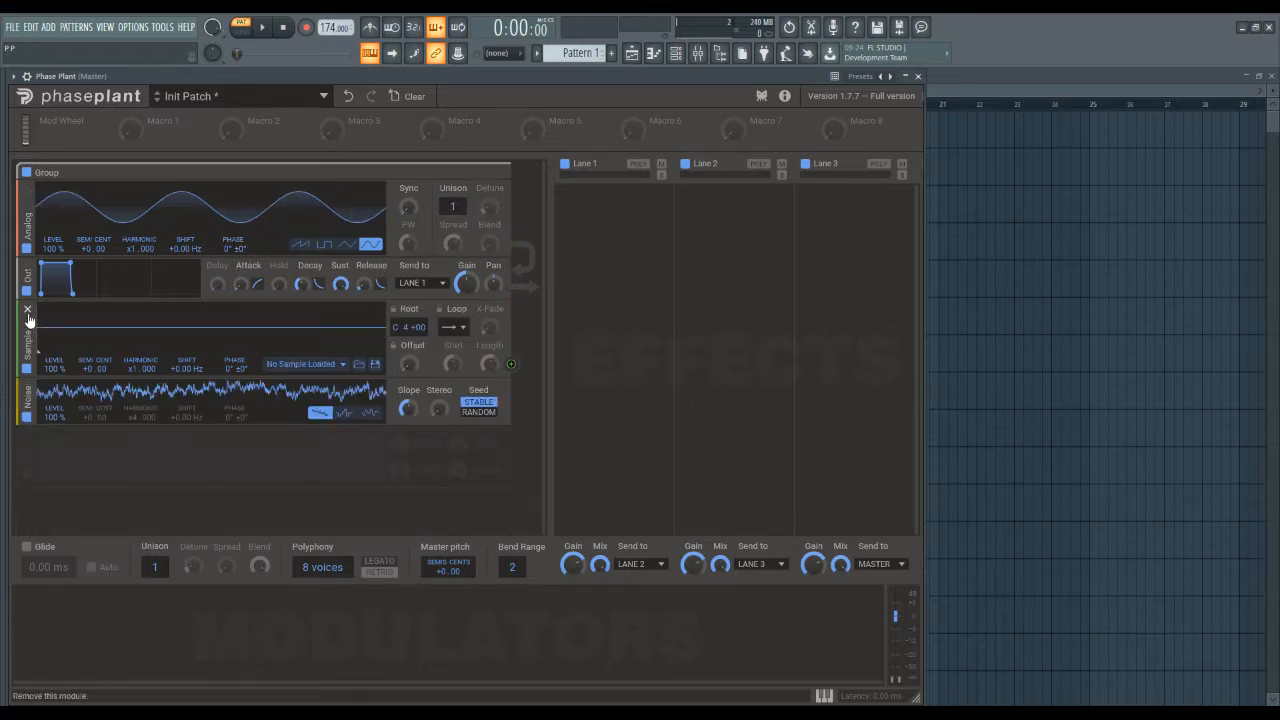
{"action": "left_click", "coordinate": [28, 314]}
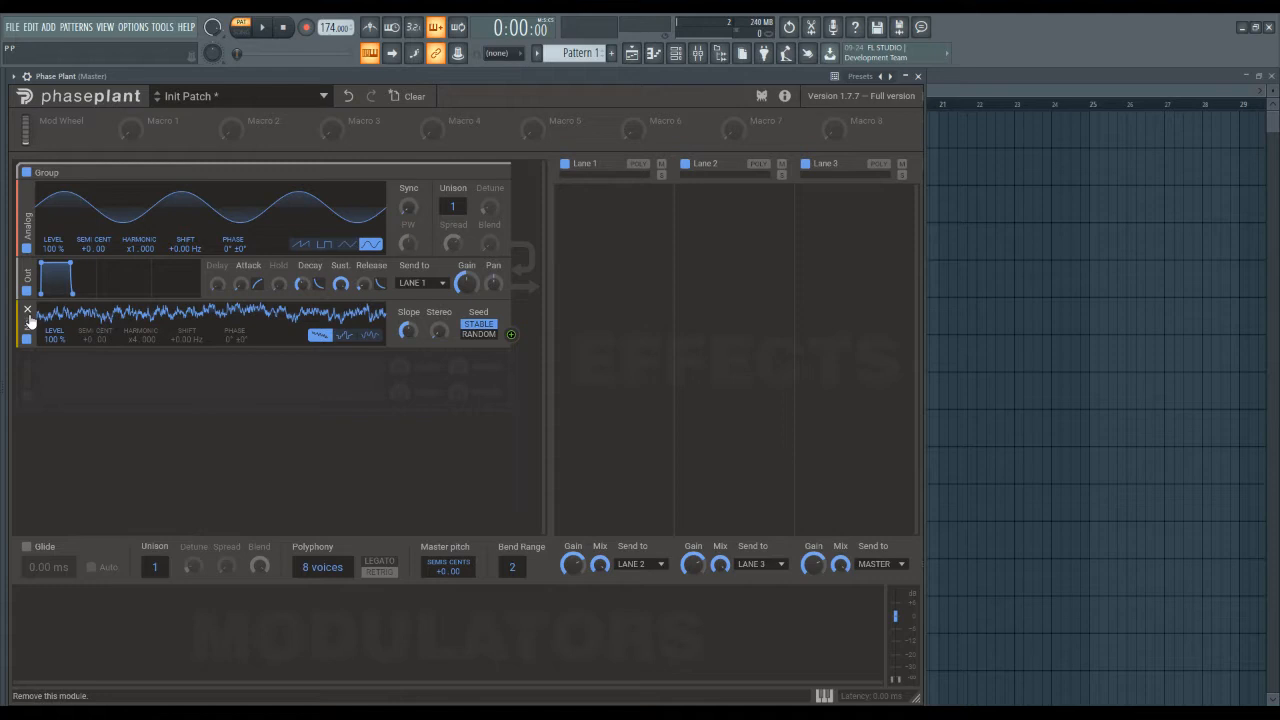
{"action": "left_click", "coordinate": [28, 312]}
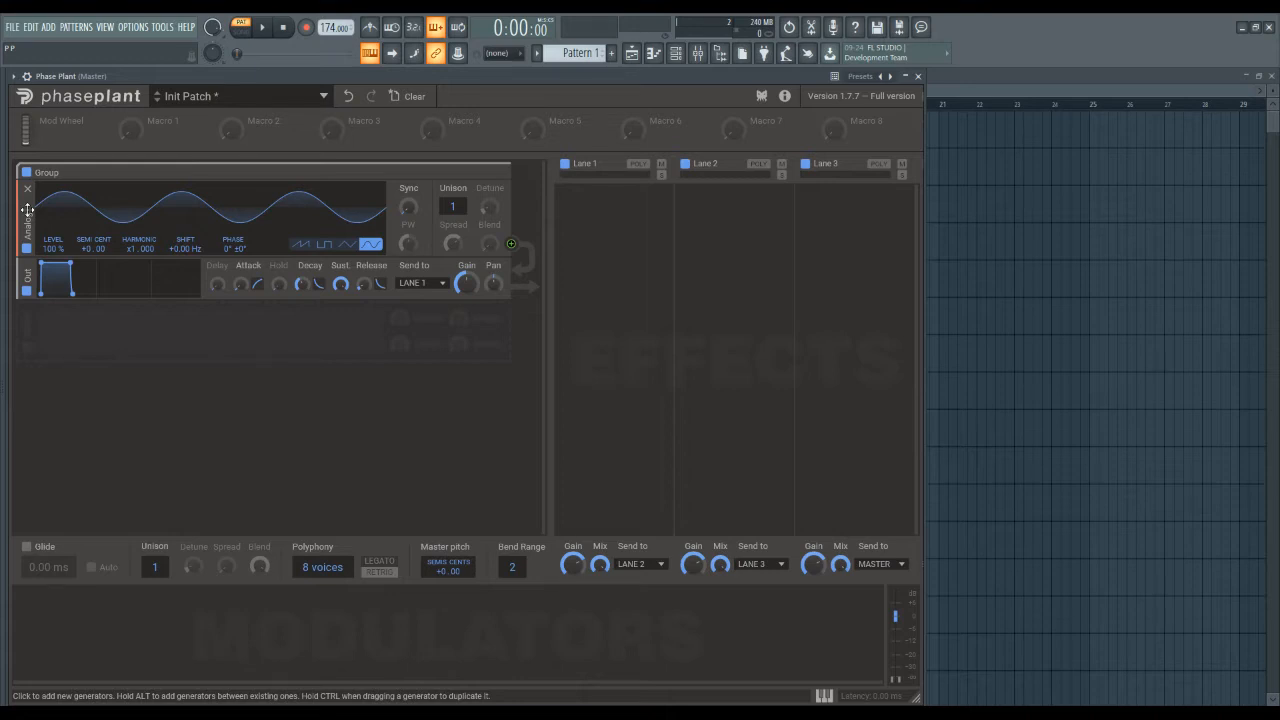
Duplicate the sine-wave Analog oscillator inside the group until four copies are stacked above the output module.
{"action": "left_click_drag", "start_coordinate": [27, 210], "coordinate": [333, 292]}
{"action": "left_click", "coordinate": [28, 250]}
{"action": "left_click", "coordinate": [29, 250]}
{"action": "left_click", "coordinate": [28, 327]}
Add a Compressor effect to Lane 1 and duplicate it twice into Lane 2.
{"action": "left_click", "coordinate": [611, 217]}
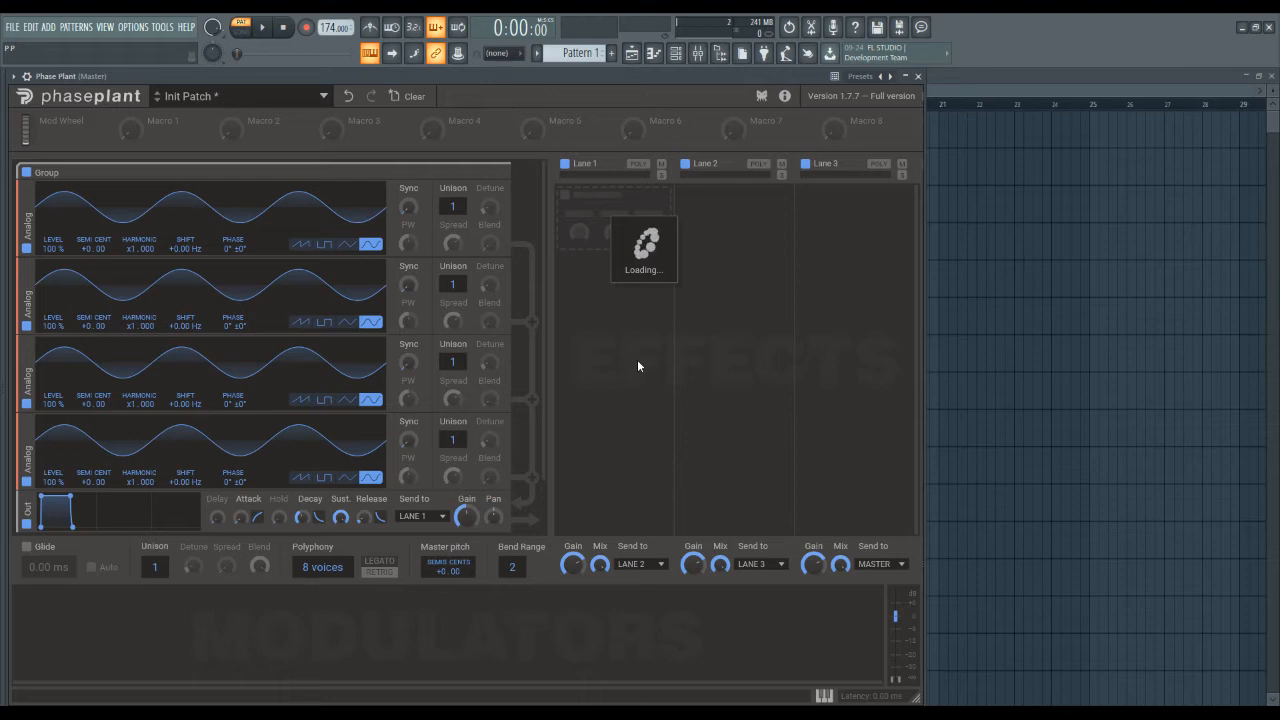
{"action": "left_click", "coordinate": [659, 329]}
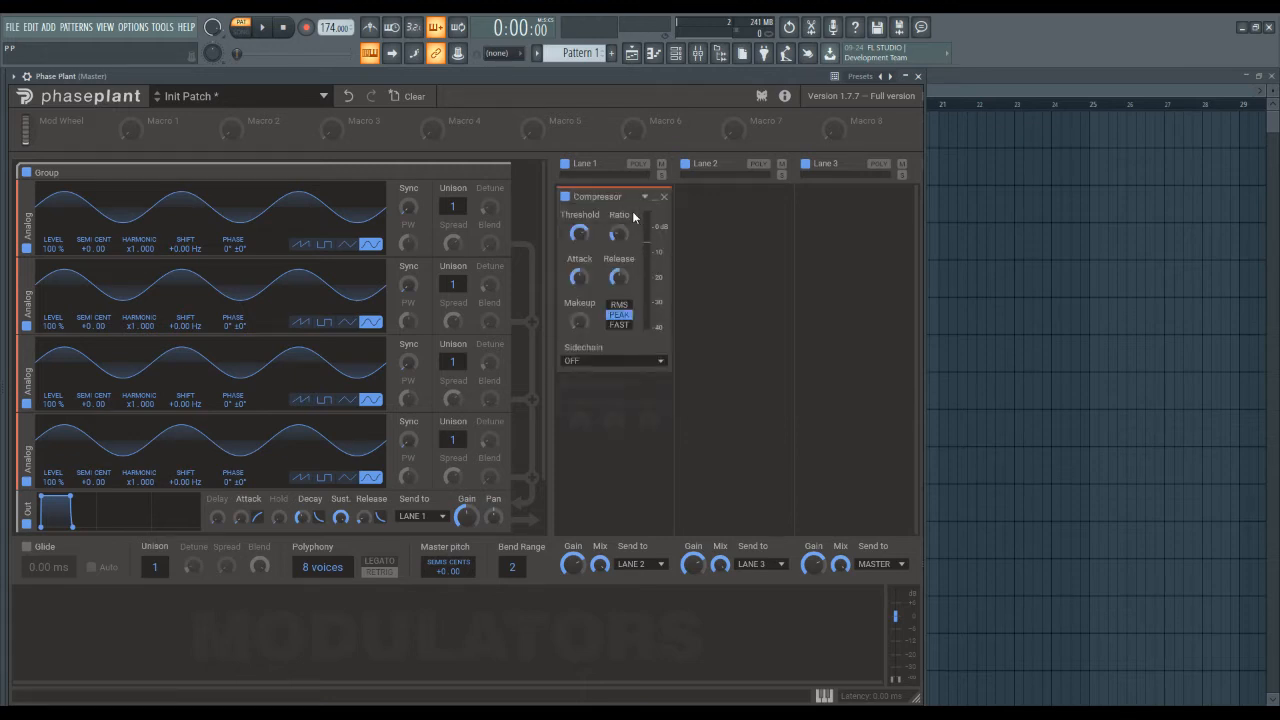
{"action": "left_click_drag", "start_coordinate": [614, 194], "coordinate": [741, 352]}
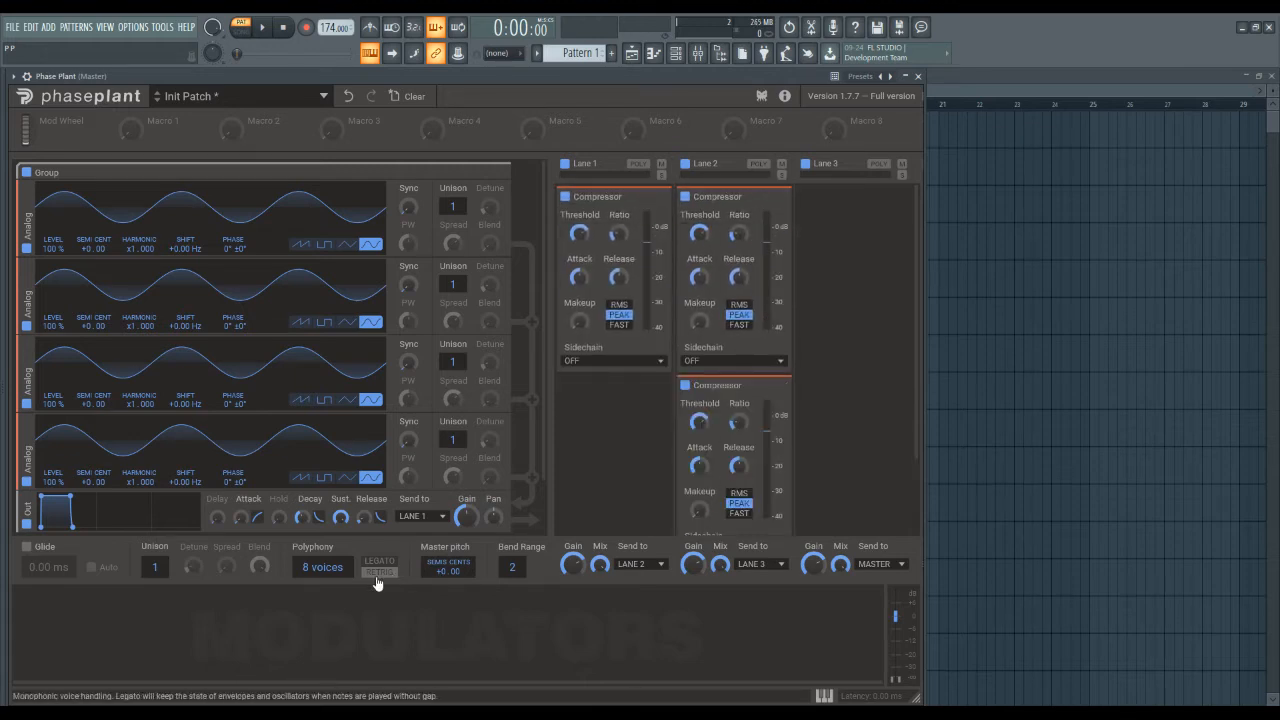
Add a MIDI Note modulator and duplicate it to make three Note modulators.
{"action": "left_click", "coordinate": [114, 643]}
{"action": "mouse_move", "coordinate": [124, 679]}
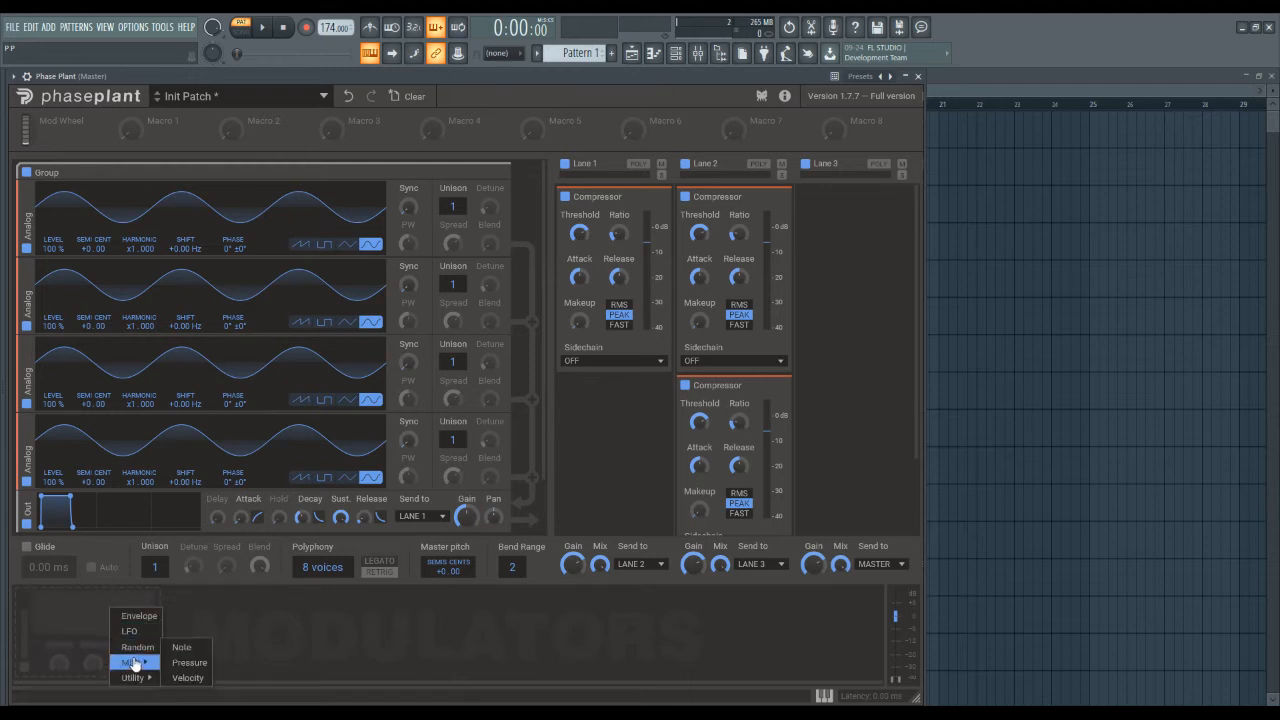
{"action": "left_click", "coordinate": [175, 650]}
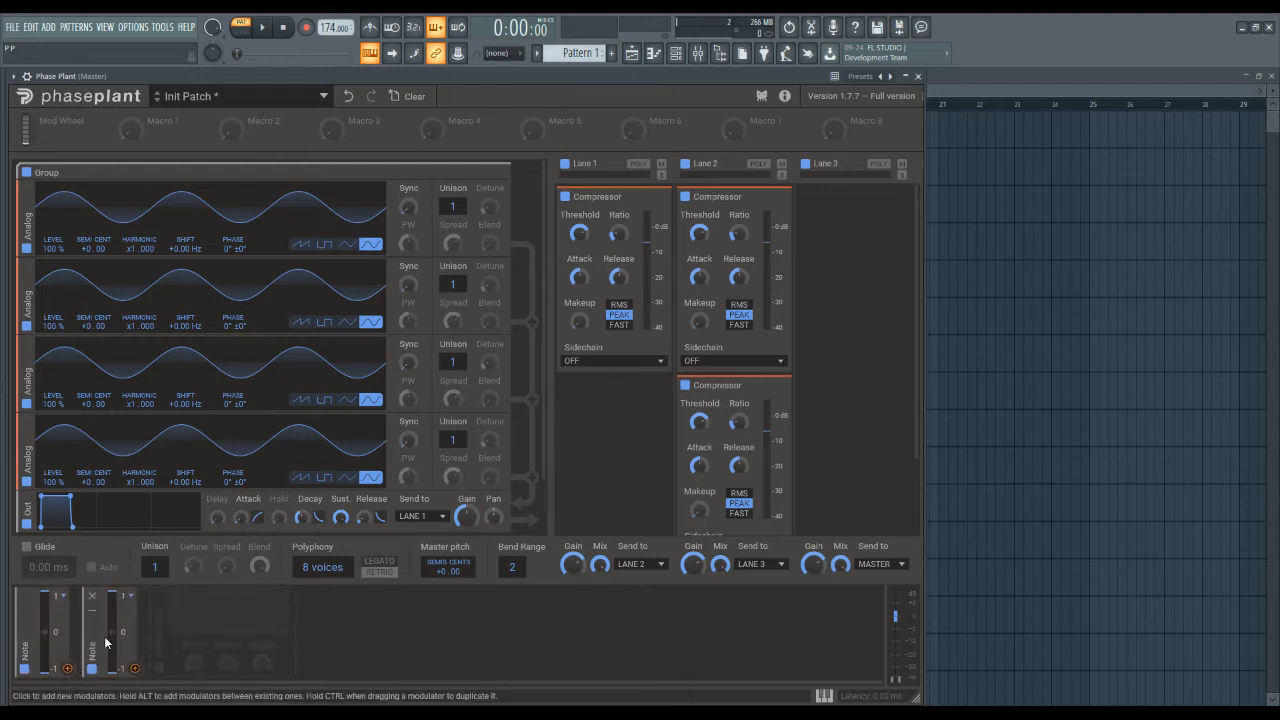
{"action": "left_click_drag", "start_coordinate": [94, 640], "coordinate": [313, 652]}
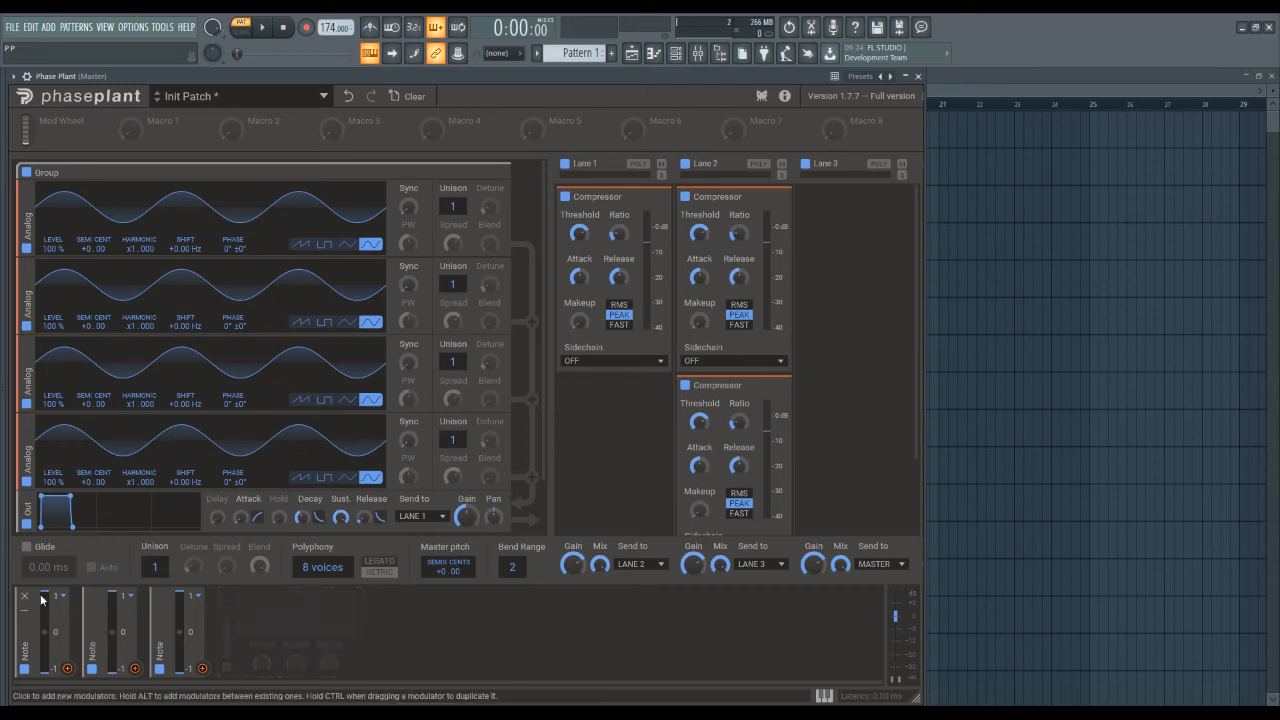
Remove the three Note modulators and clear the whole patch back to an empty Init Patch.
{"action": "left_click", "coordinate": [25, 596]}
{"action": "left_click", "coordinate": [25, 596]}
{"action": "left_click", "coordinate": [25, 596]}
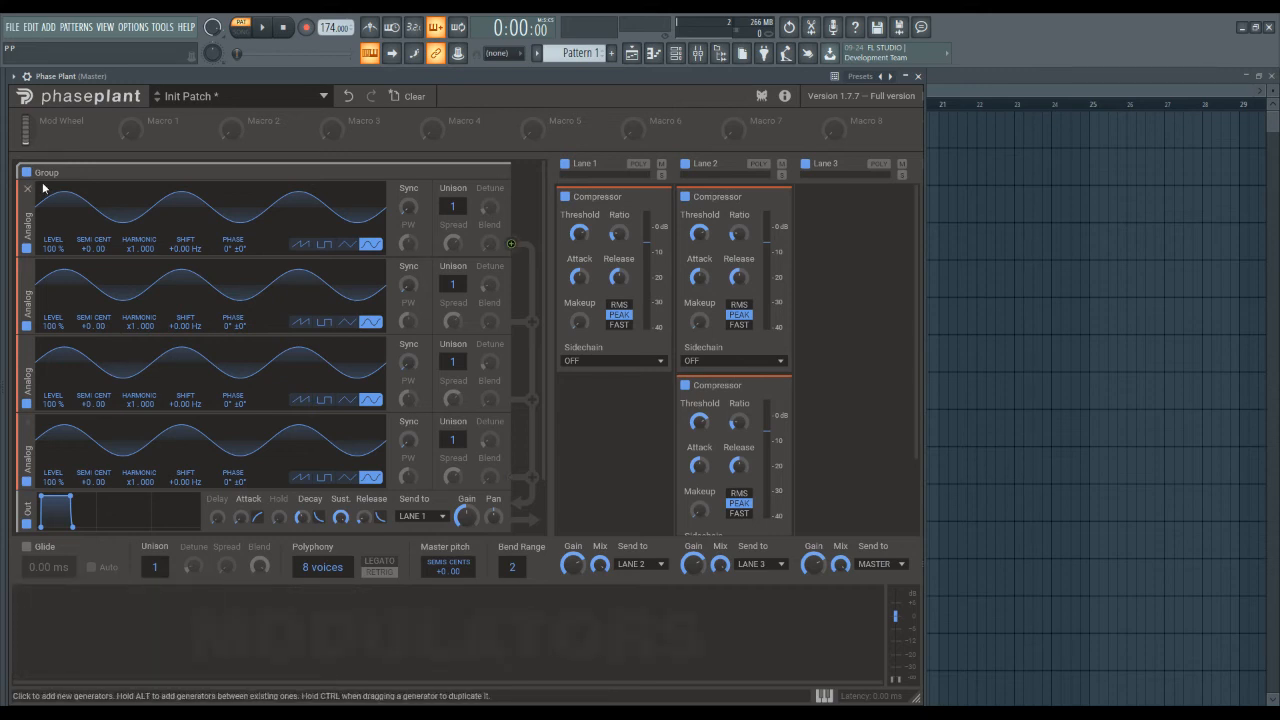
{"action": "left_click", "coordinate": [409, 96]}
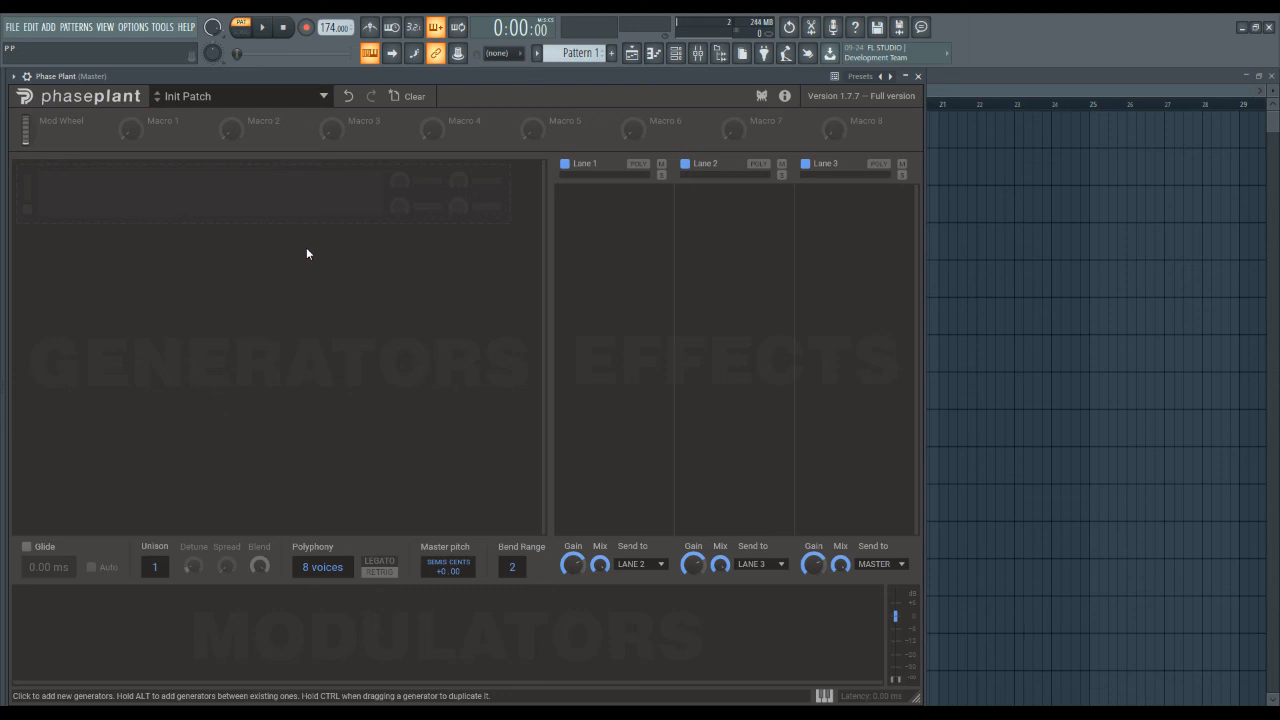